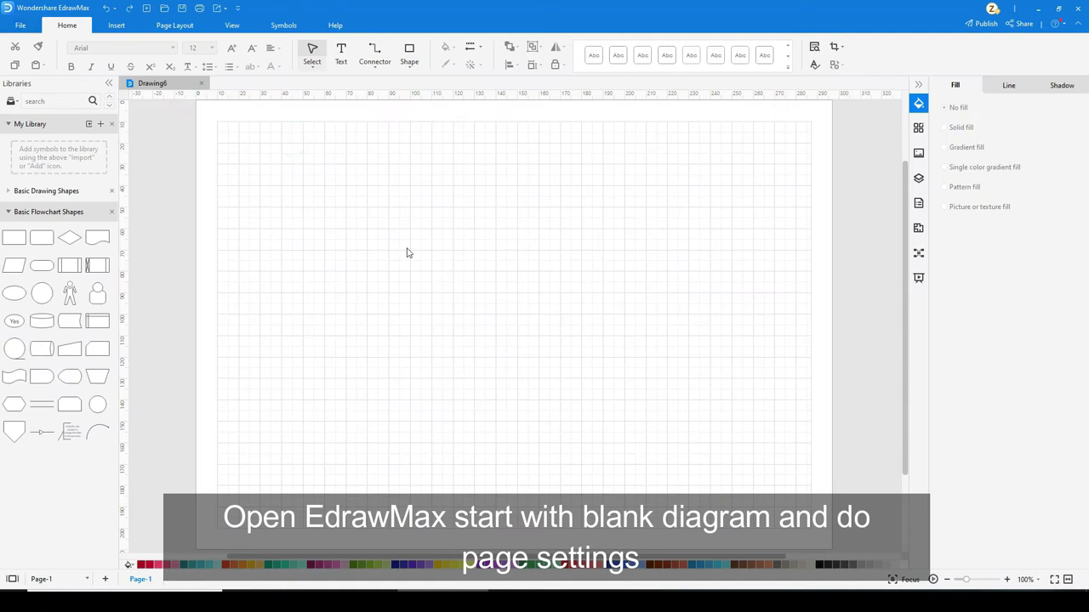
# - Switch the page units to inches and set a custom 8 × 6 inch page size
pyautogui.click(174, 24)
pyautogui.click(127, 55)
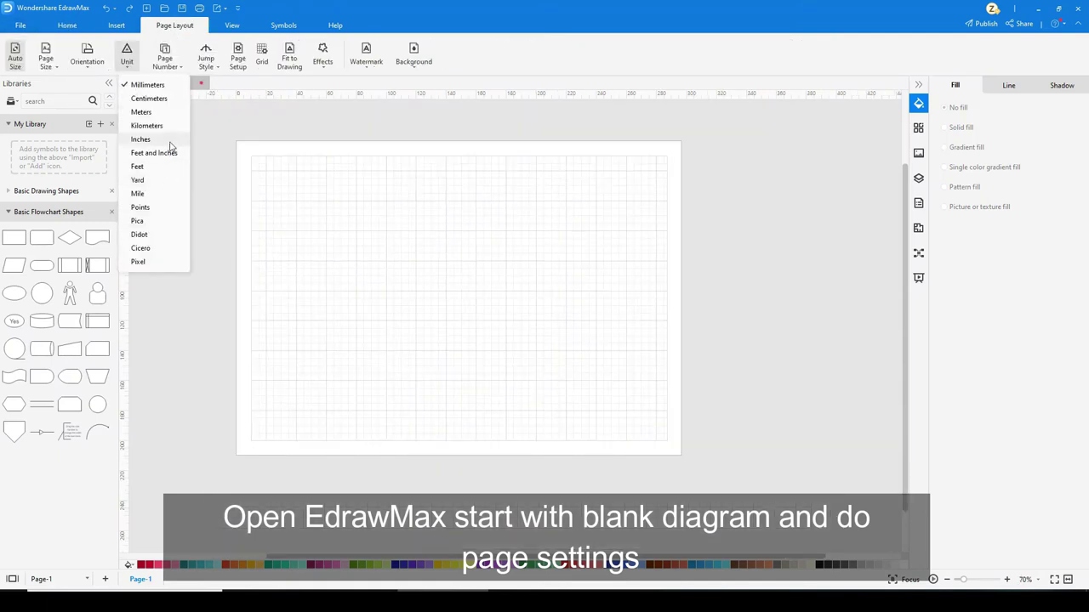
pyautogui.click(167, 145)
pyautogui.click(46, 54)
pyautogui.click(98, 381)
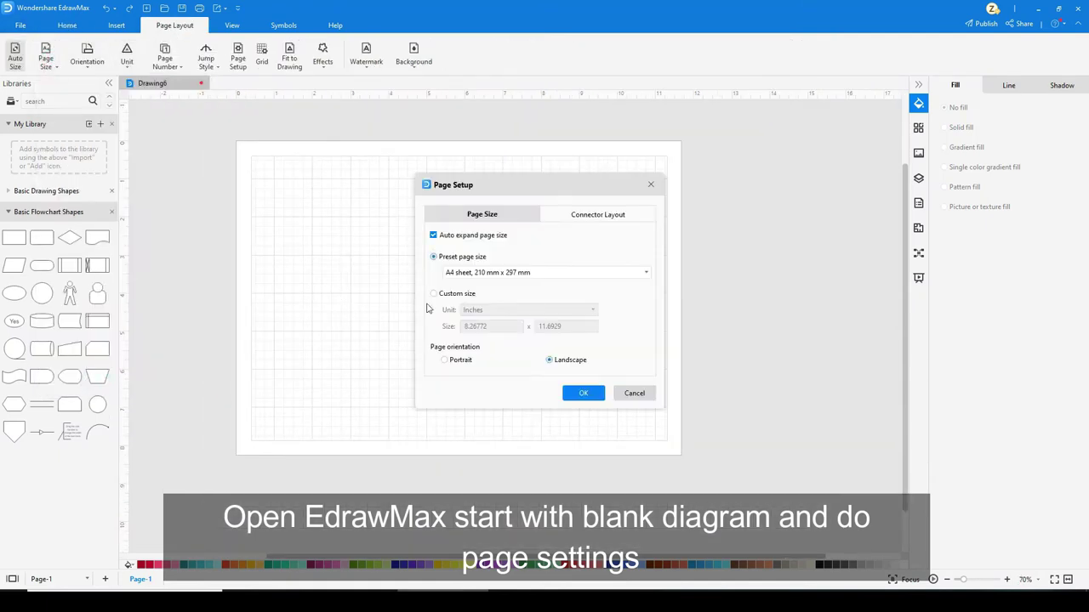
pyautogui.click(435, 295)
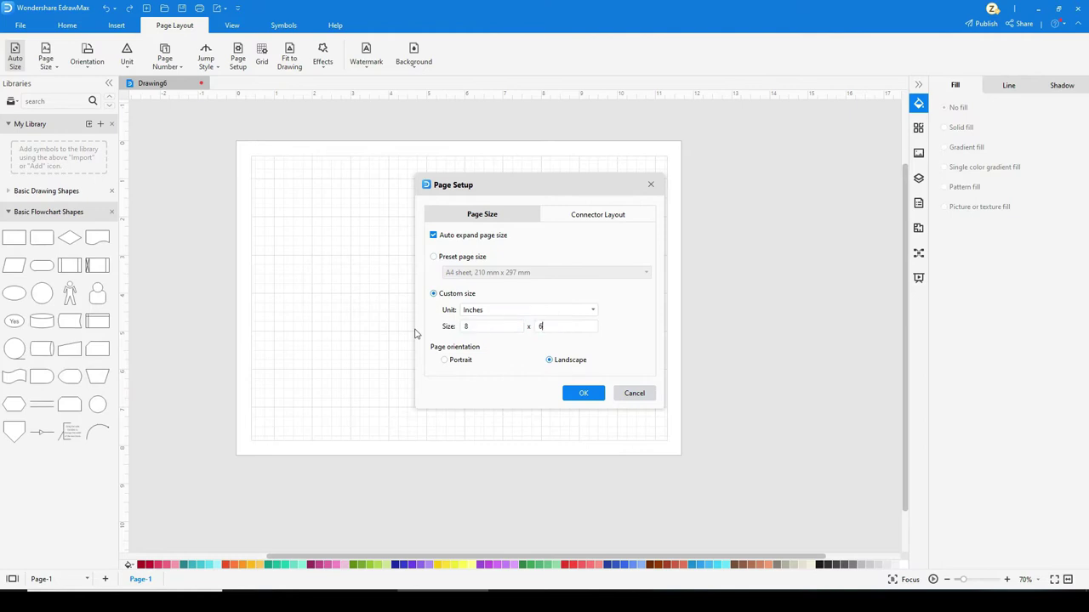
pyautogui.click(583, 393)
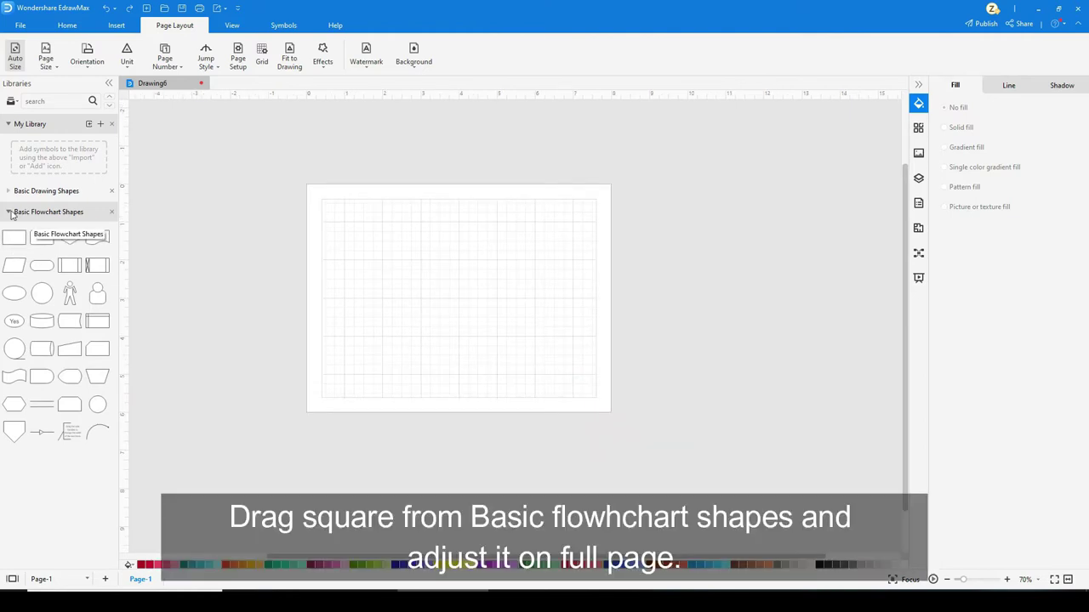
# - Place a square, align it left and top, and stretch it to cover the page
pyautogui.moveTo(6, 243); pyautogui.dragTo(469, 301)
pyautogui.click(68, 27)
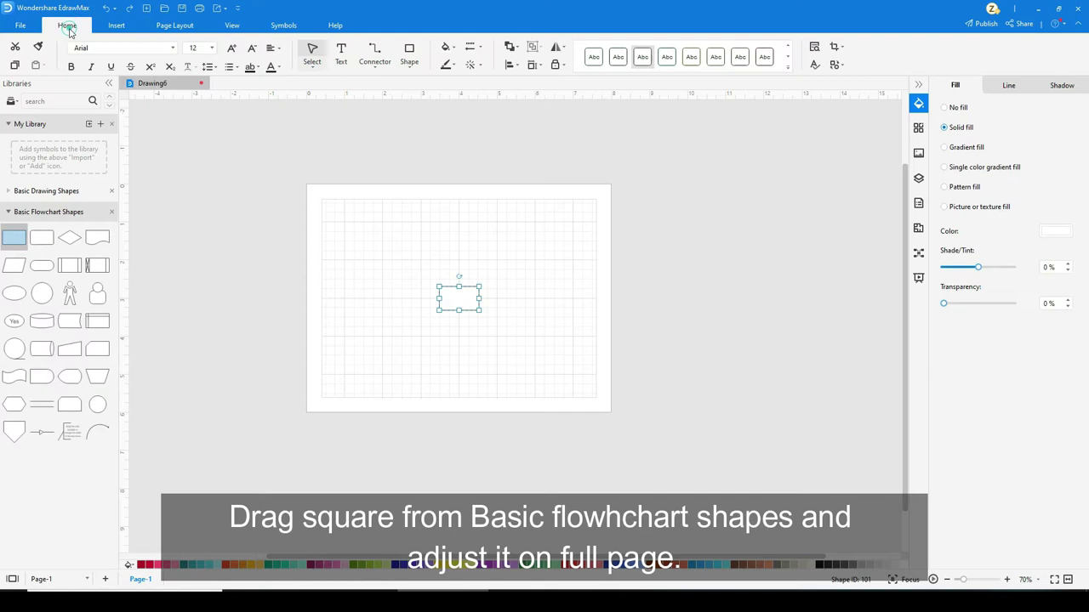
pyautogui.click(510, 48)
pyautogui.click(510, 65)
pyautogui.click(524, 116)
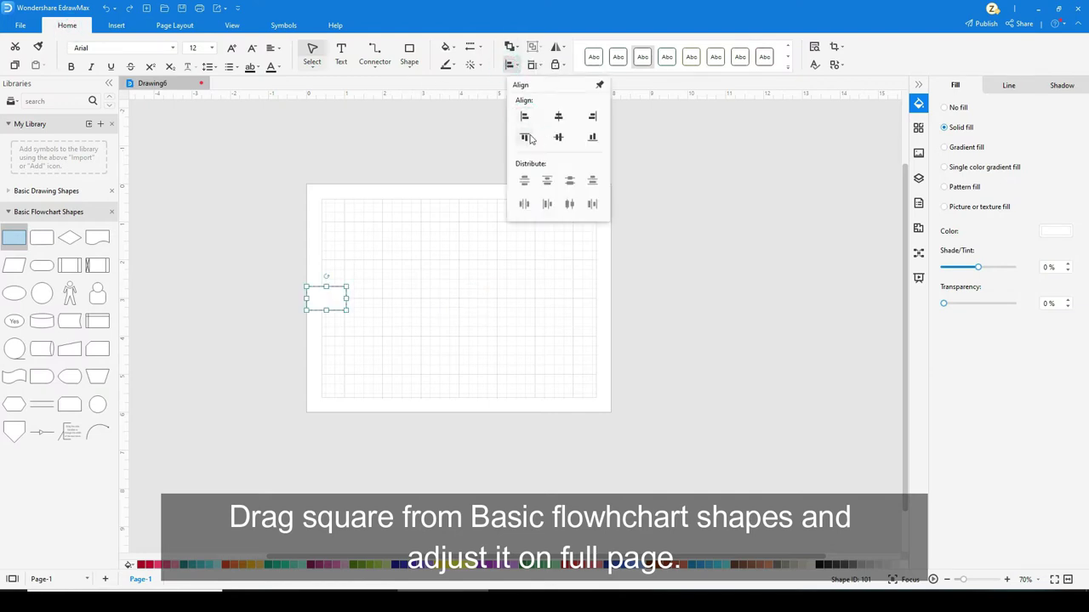
pyautogui.click(524, 137)
pyautogui.moveTo(346, 207); pyautogui.dragTo(611, 375)
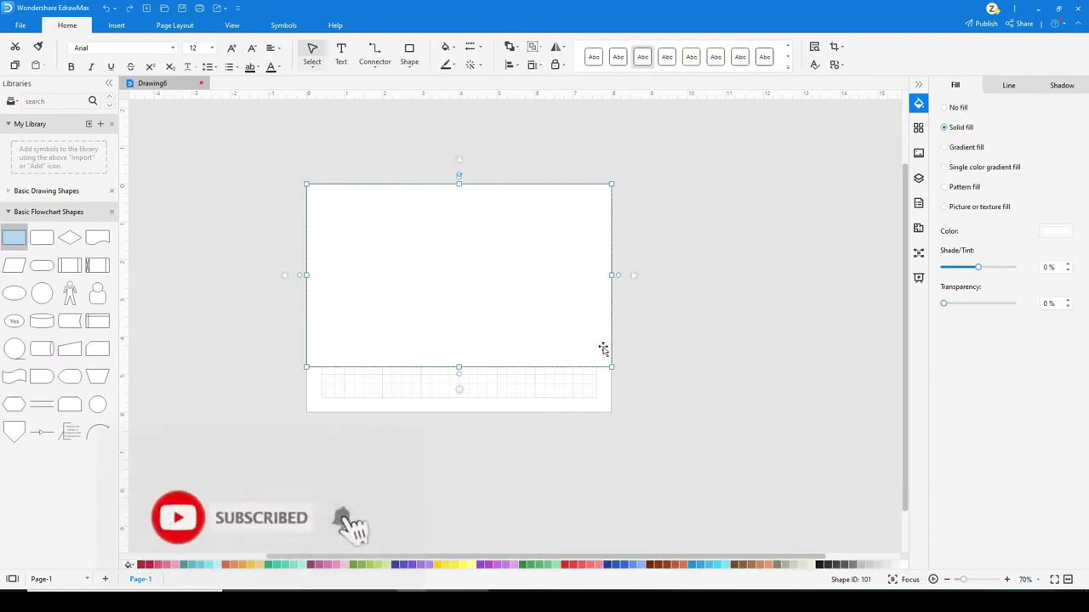
pyautogui.moveTo(457, 375); pyautogui.dragTo(458, 412)
pyautogui.click(662, 321)
pyautogui.click(480, 262)
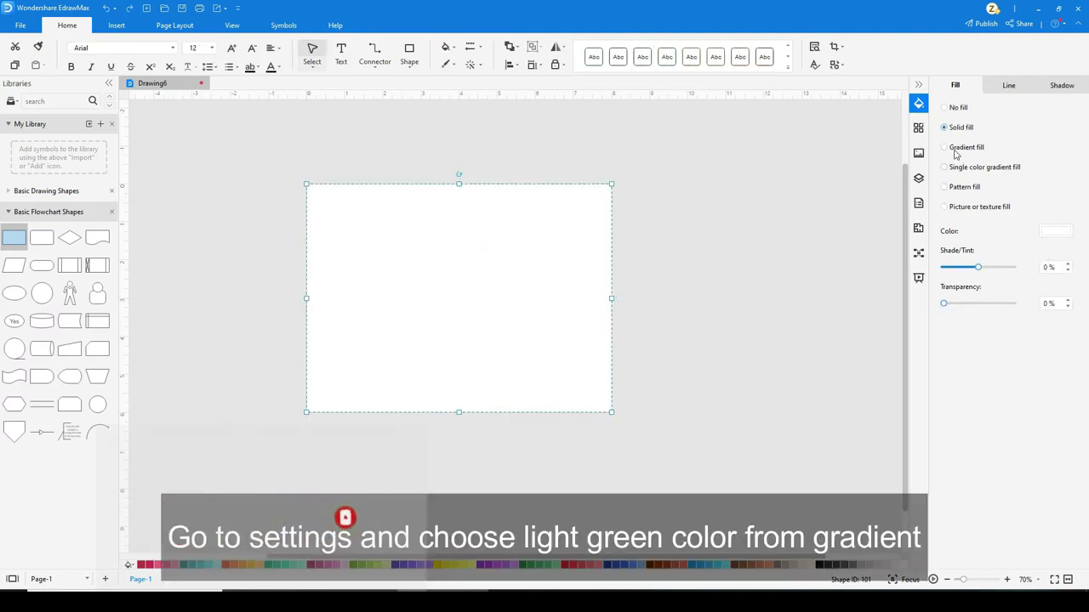
# - Fill the page rectangle with a green linear gradient
pyautogui.click(962, 147)
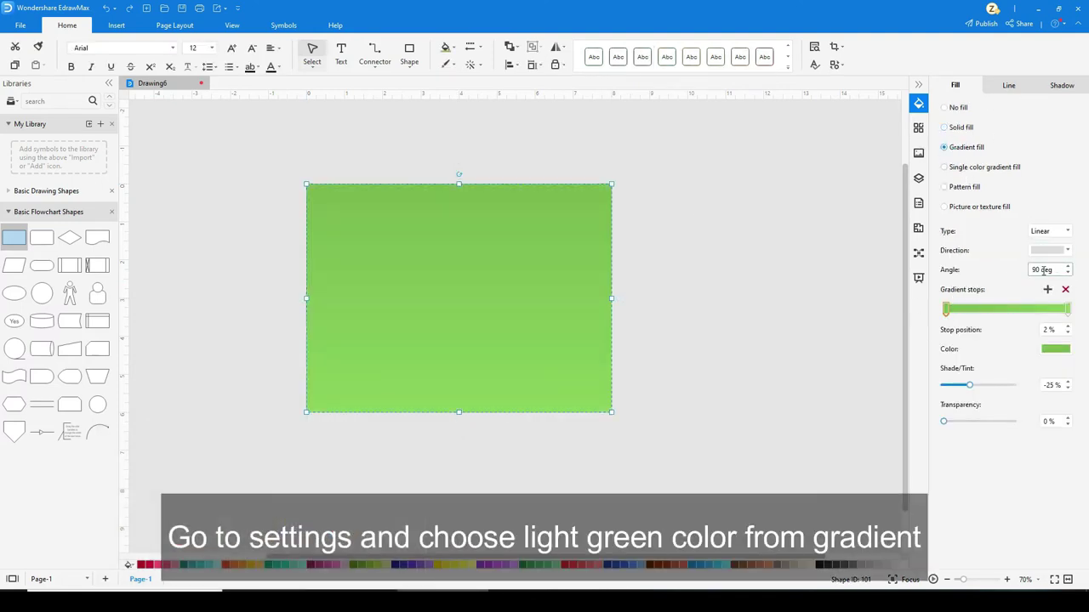
pyautogui.click(1055, 350)
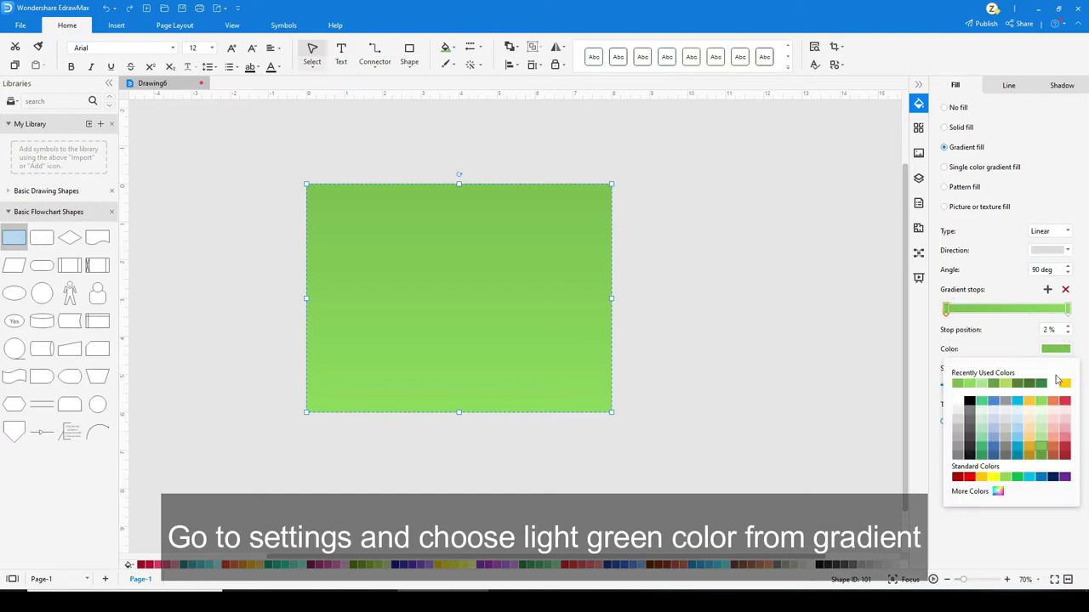
pyautogui.click(956, 384)
pyautogui.click(1055, 349)
pyautogui.click(968, 491)
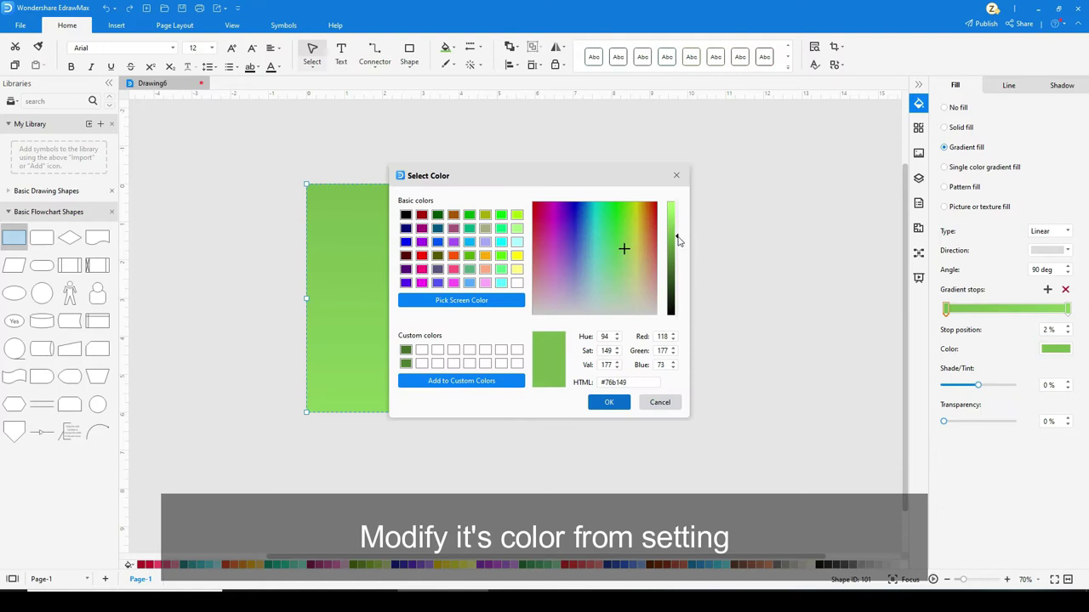
pyautogui.click(609, 402)
pyautogui.click(678, 393)
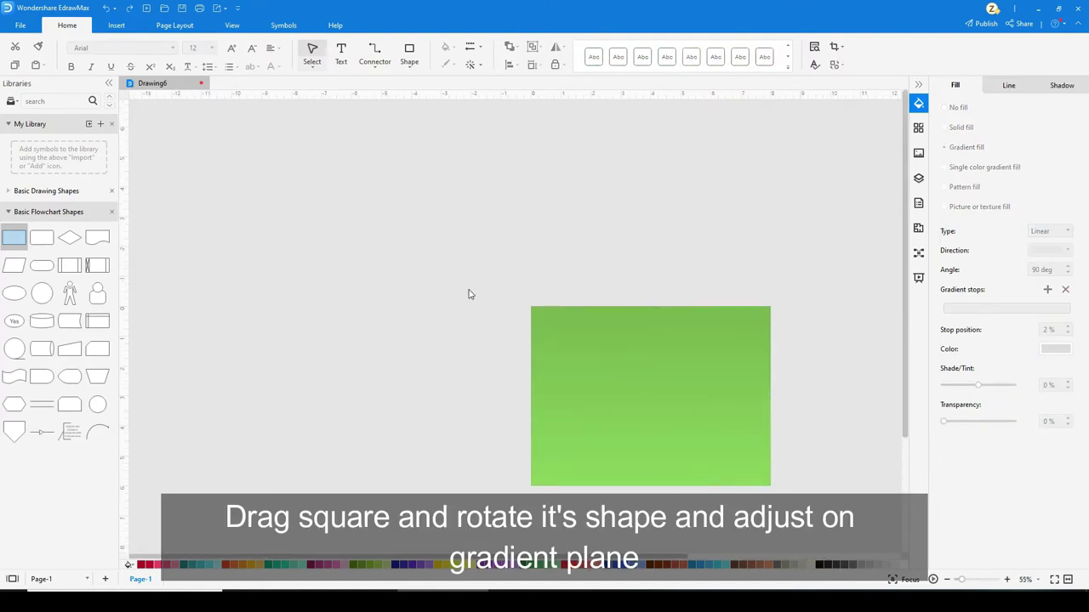
# - Add a rectangle and turn it into a tall upright white strip
pyautogui.scroll(1, 468, 294)
pyautogui.moveTo(14, 238); pyautogui.dragTo(578, 328)
pyautogui.moveTo(545, 262)
pyautogui.mouseDown()
pyautogui.moveTo(546, 213)
pyautogui.moveTo(571, 277)
pyautogui.mouseUp()
# - Add an enlarged circle at the strip's bottom and a slightly lower copy behind it
pyautogui.scroll(2, 549, 340)
pyautogui.moveTo(41, 293)
pyautogui.mouseDown()
pyautogui.moveTo(527, 291)
pyautogui.moveTo(601, 364)
pyautogui.mouseUp()
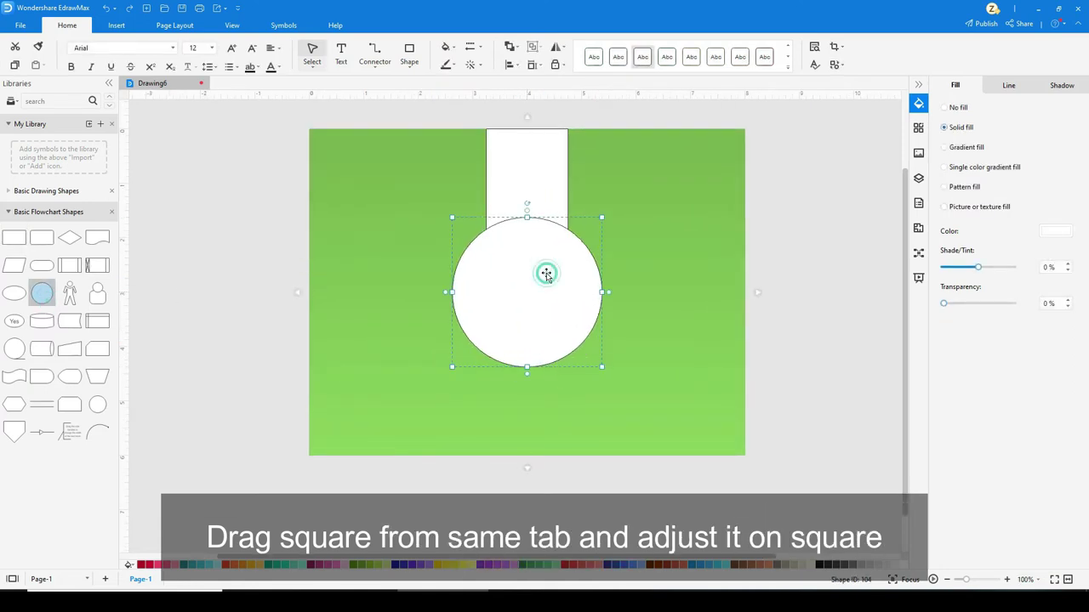
pyautogui.moveTo(546, 274); pyautogui.dragTo(547, 294)
pyautogui.click(810, 330)
pyautogui.click(543, 311)
pyautogui.moveTo(598, 397); pyautogui.dragTo(603, 408)
pyautogui.moveTo(569, 362); pyautogui.dragTo(569, 371)
pyautogui.keyDown('ctrl'); pyautogui.scroll(5, 647, 495); pyautogui.keyUp('ctrl')
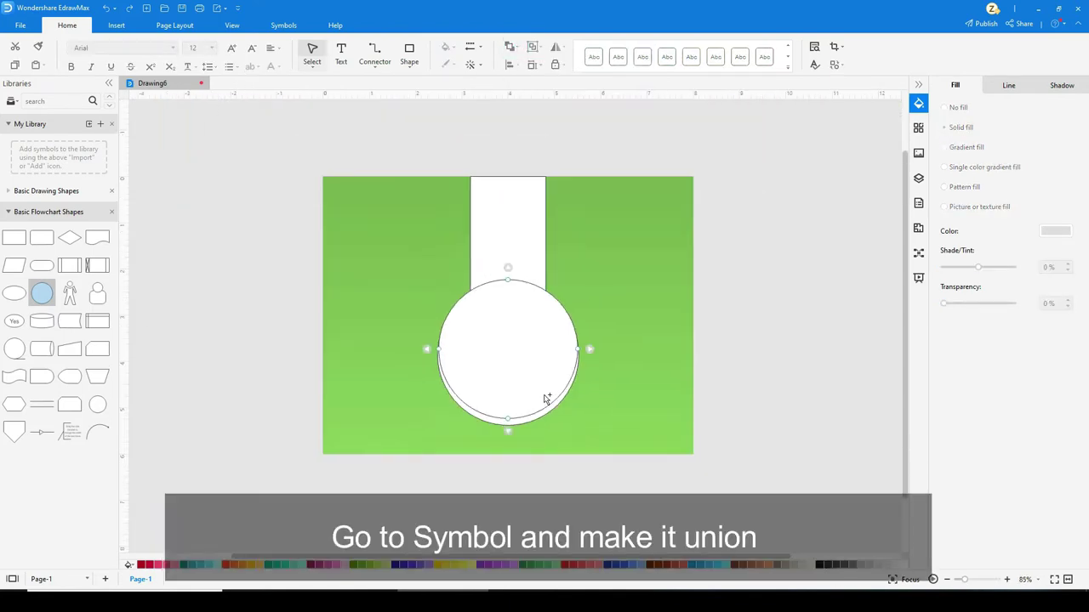
# - Union the white strip and front circle into one shape
pyautogui.click(513, 237)
pyautogui.keyDown('shift'); pyautogui.click(513, 375); pyautogui.keyUp('shift')
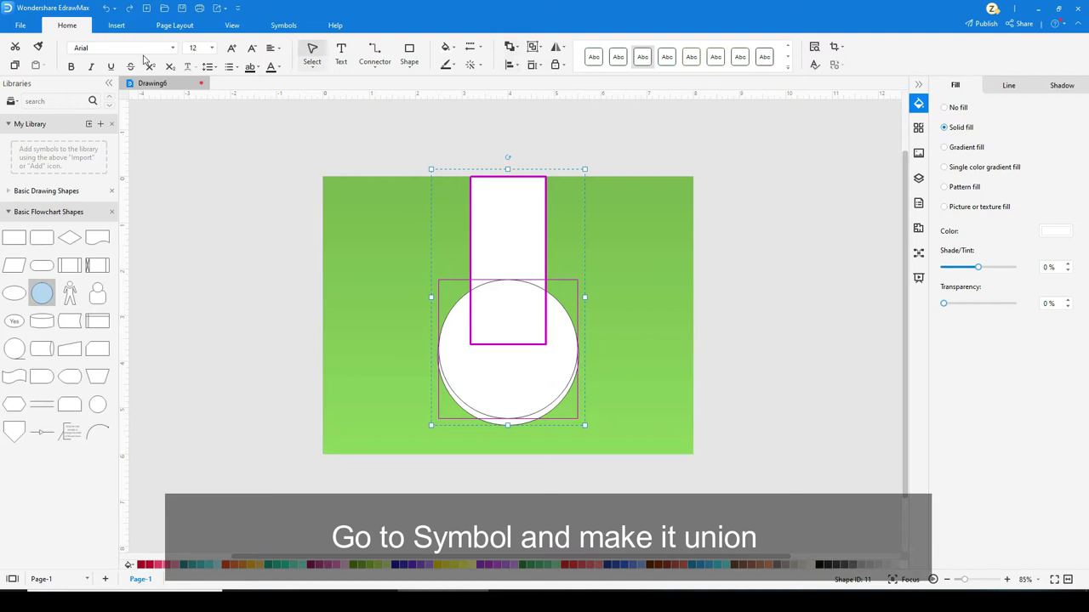
pyautogui.click(179, 27)
pyautogui.click(289, 28)
pyautogui.click(420, 48)
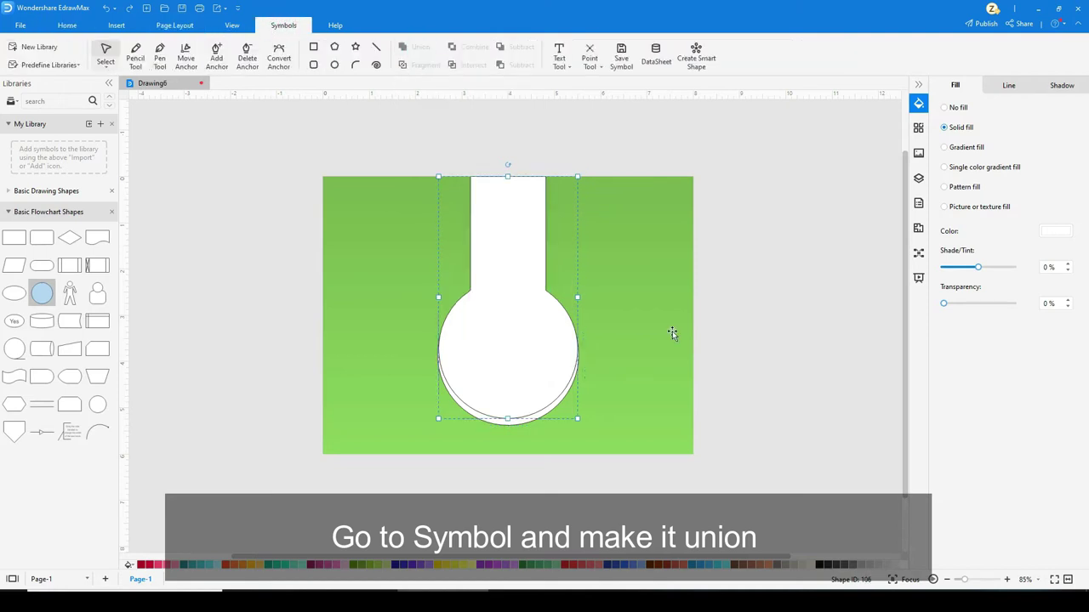
pyautogui.click(1008, 85)
pyautogui.click(955, 85)
pyautogui.click(813, 215)
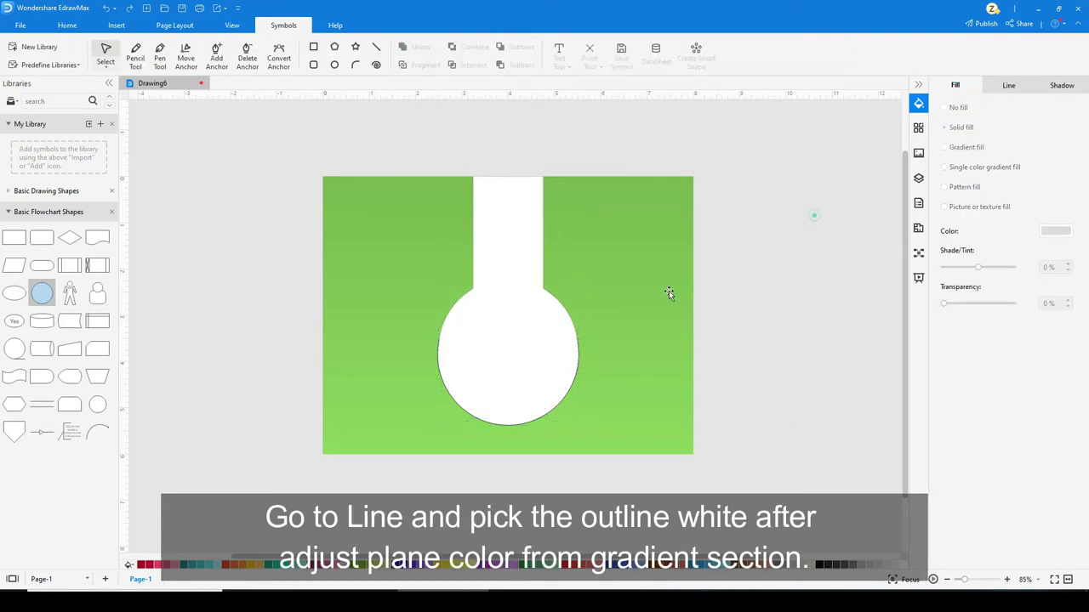
pyautogui.click(503, 357)
# - Give the merged shape a radial gradient with a dark green stop
pyautogui.click(967, 148)
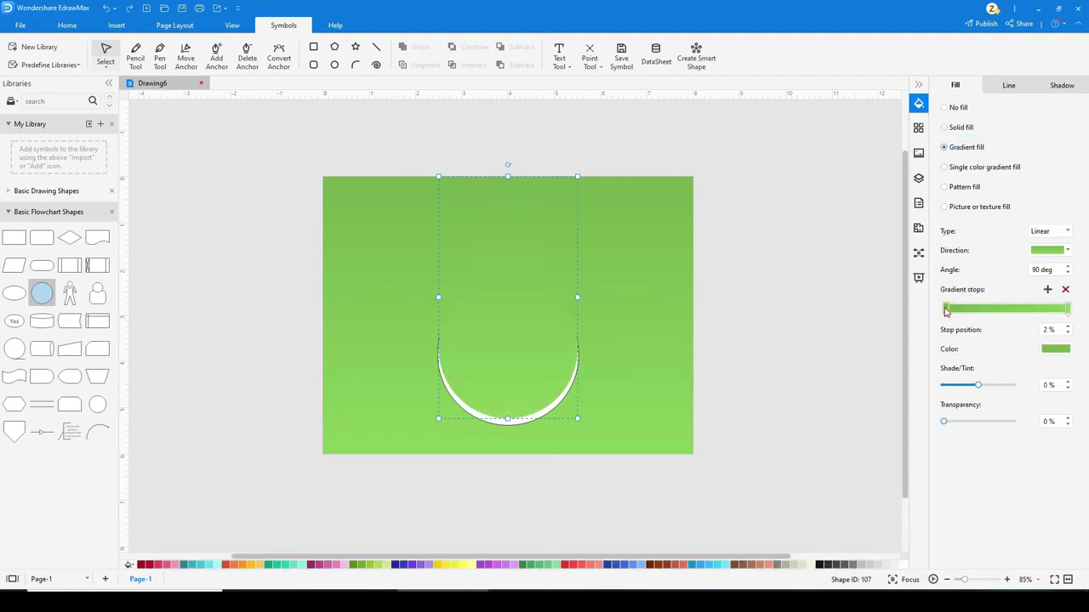
pyautogui.click(1038, 310)
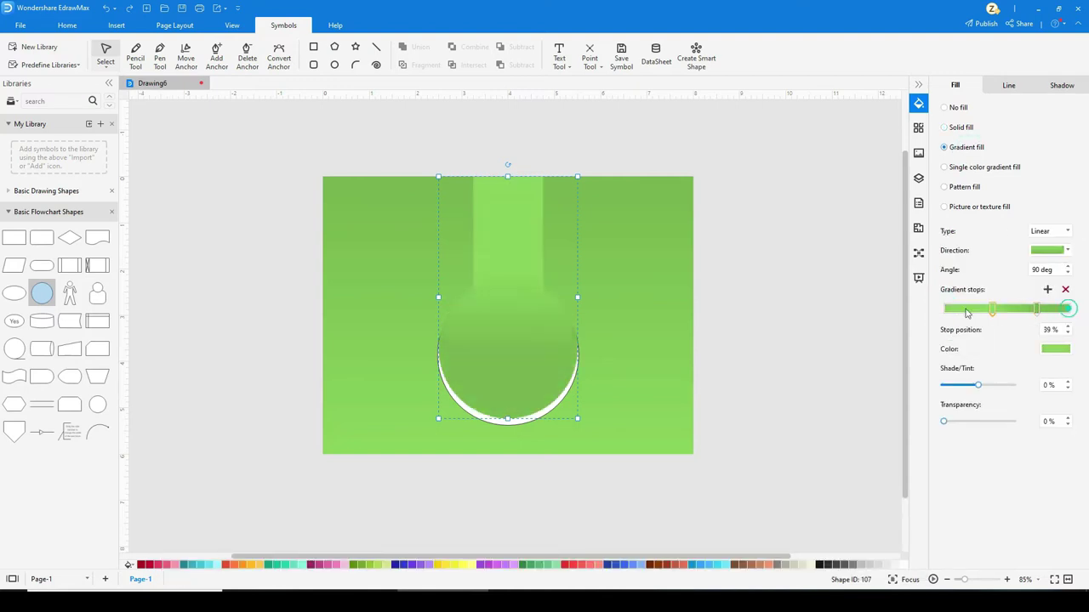
pyautogui.click(1053, 350)
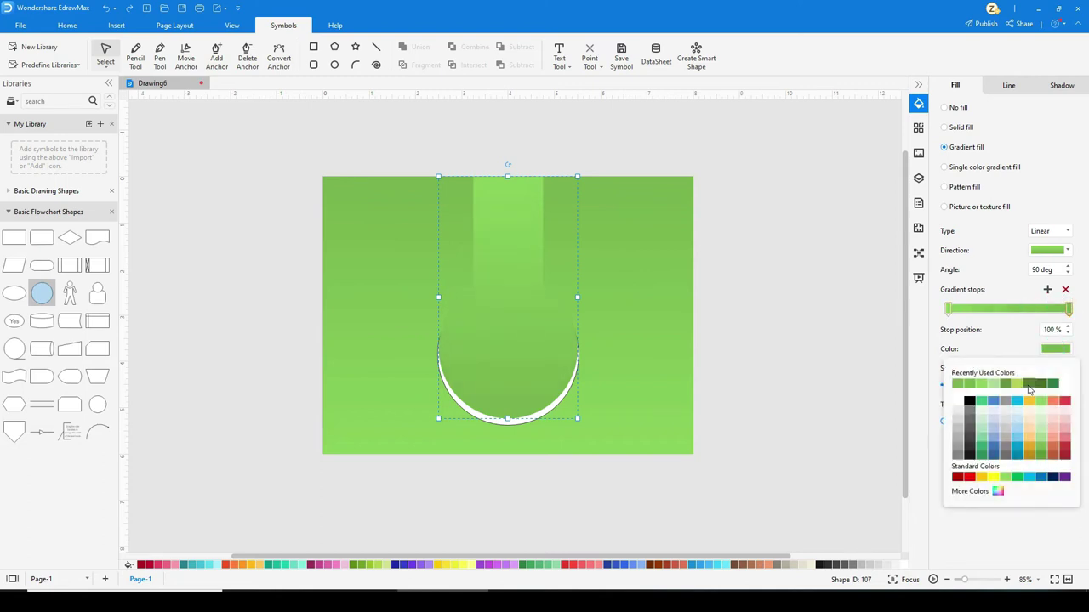
pyautogui.click(1029, 386)
pyautogui.click(1060, 349)
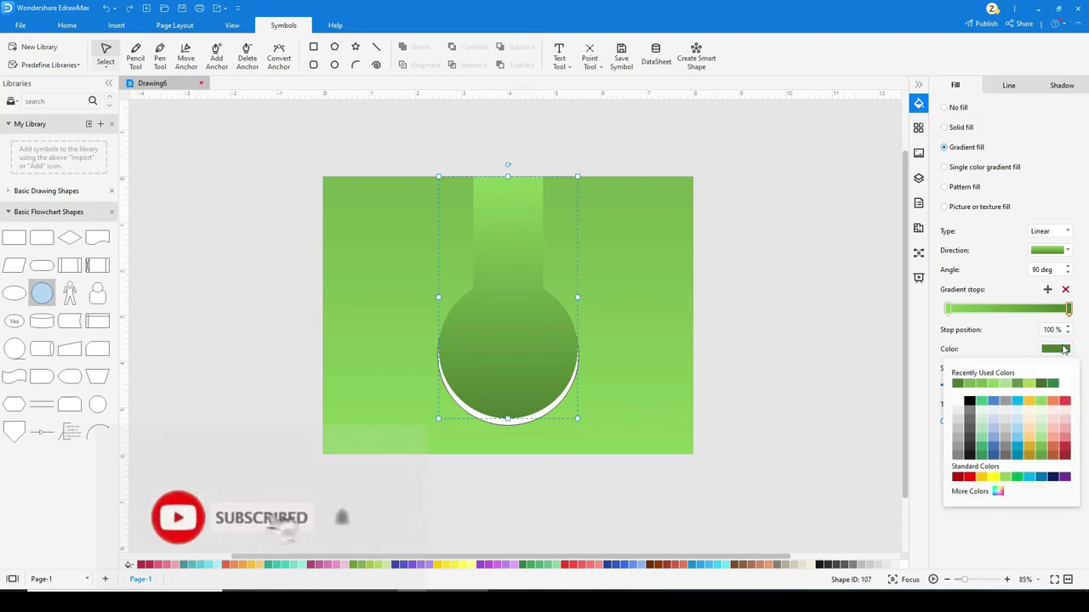
pyautogui.click(956, 383)
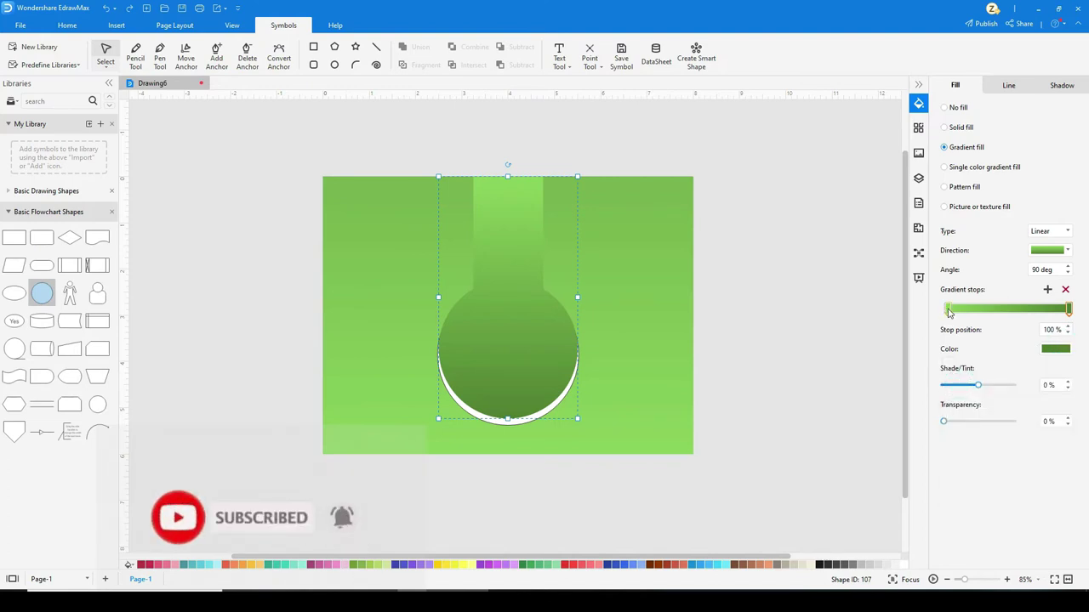
pyautogui.click(949, 311)
pyautogui.click(1050, 231)
pyautogui.click(1037, 268)
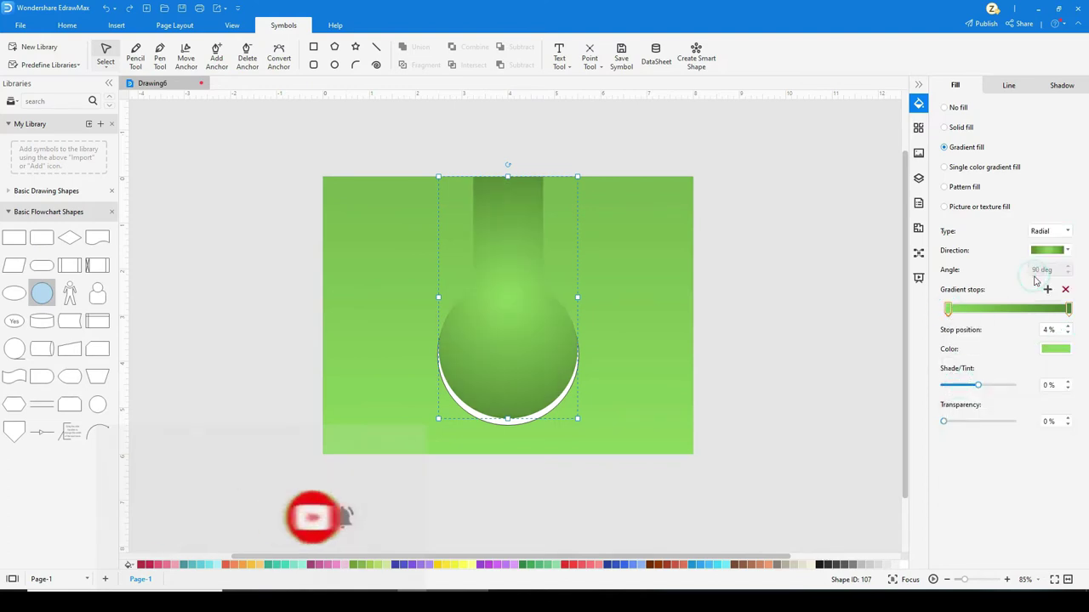
pyautogui.click(811, 385)
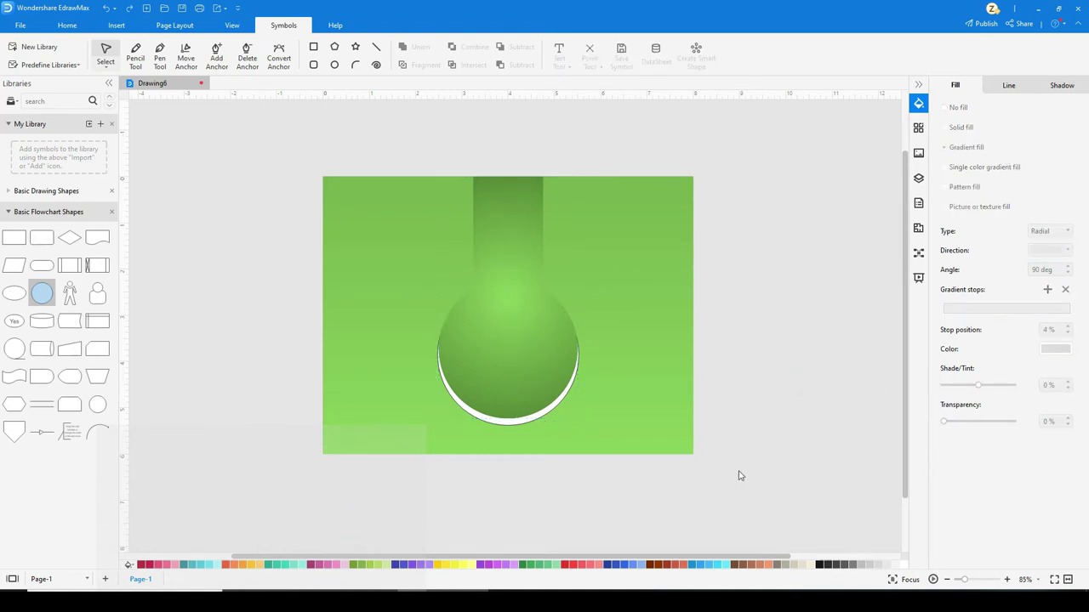
# - Fill the back circle yellow-green
pyautogui.click(507, 420)
pyautogui.scroll(5, 508, 420)
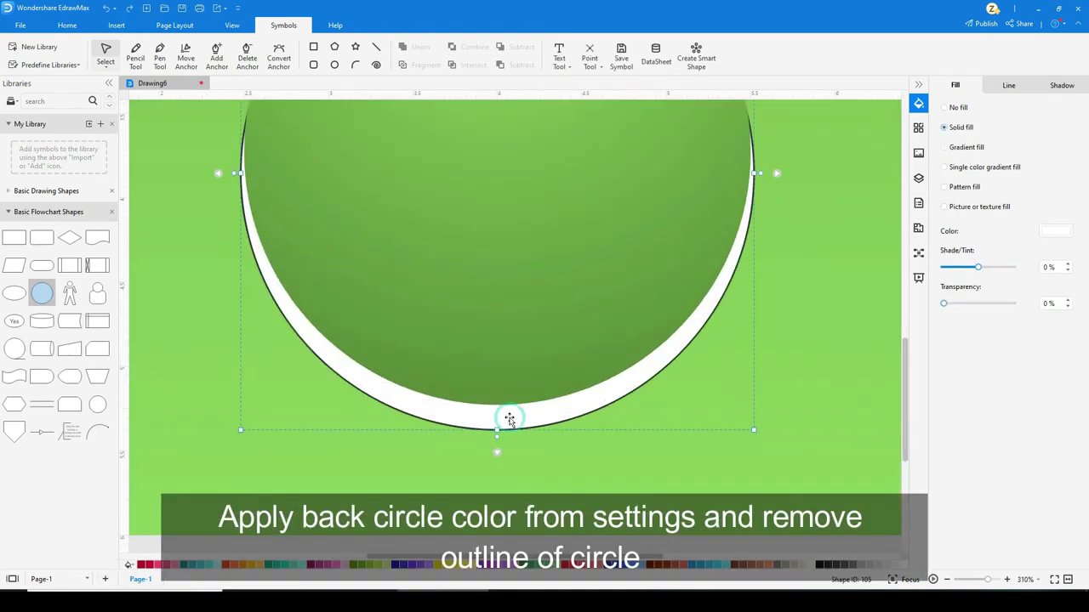
pyautogui.click(379, 565)
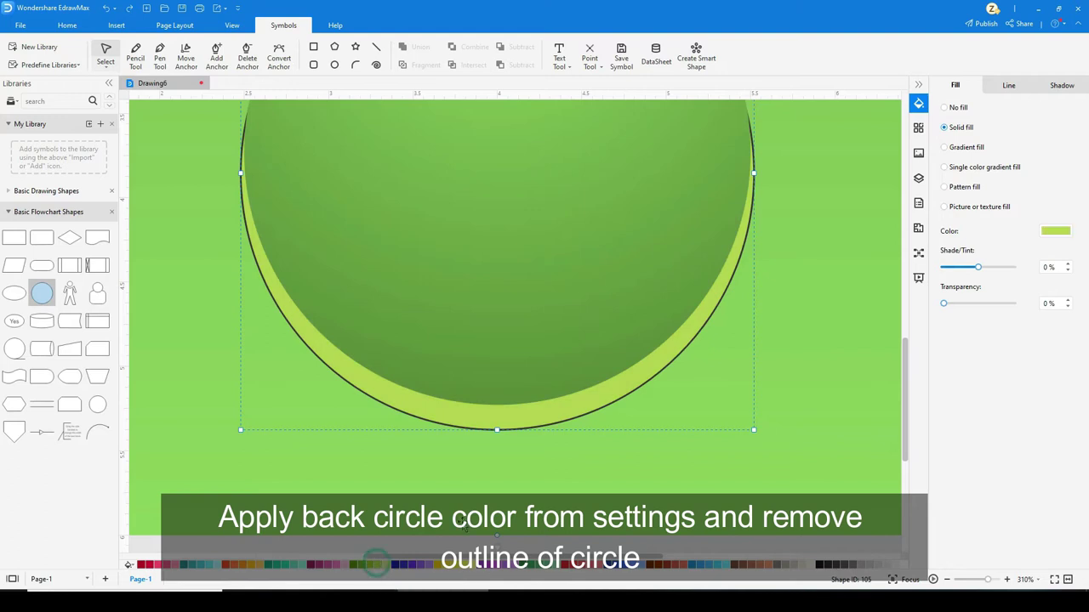
pyautogui.scroll(-3, 651, 534)
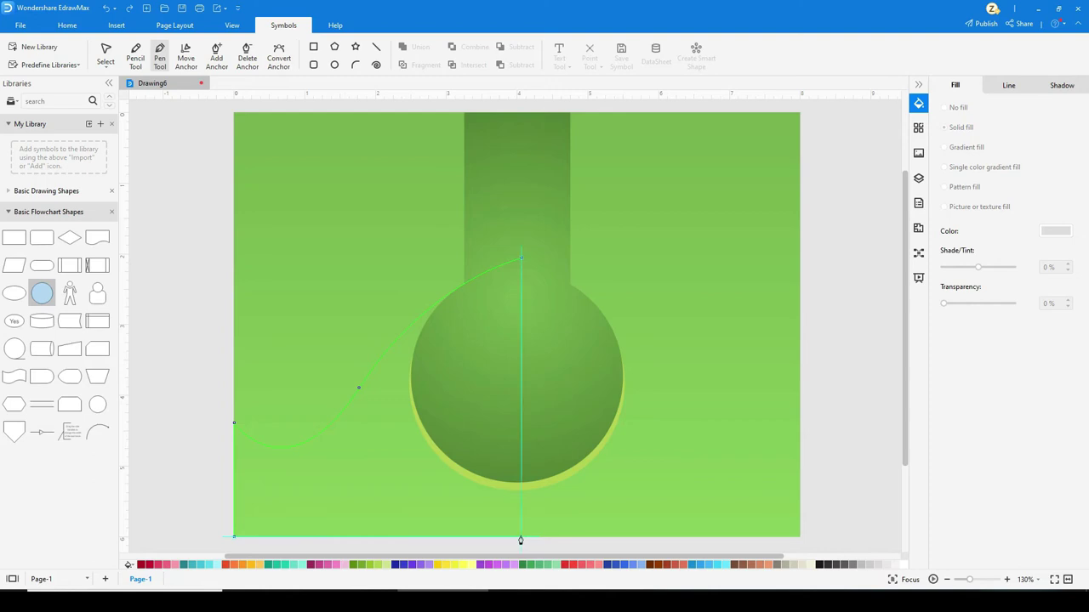
# - Close the pen path into a white shape with no outline, aligned to the label's left edge
pyautogui.click(521, 259)
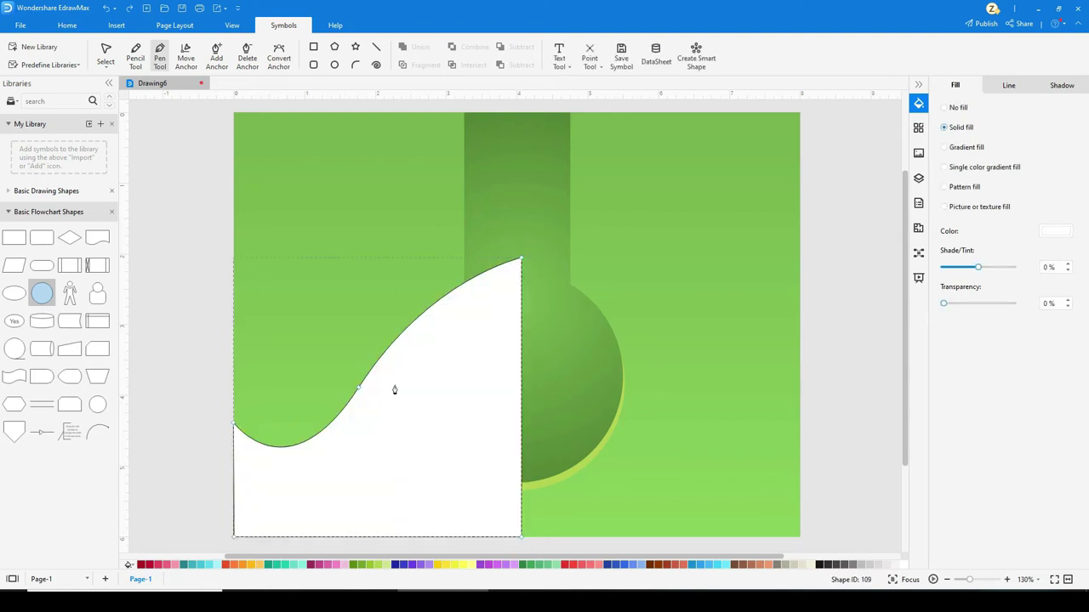
pyautogui.keyDown('ctrl'); pyautogui.scroll(1, 394, 389); pyautogui.keyUp('ctrl')
pyautogui.keyDown('ctrl'); pyautogui.scroll(-2, 352, 372); pyautogui.keyUp('ctrl')
pyautogui.keyDown('ctrl'); pyautogui.scroll(-1, 331, 231); pyautogui.keyUp('ctrl')
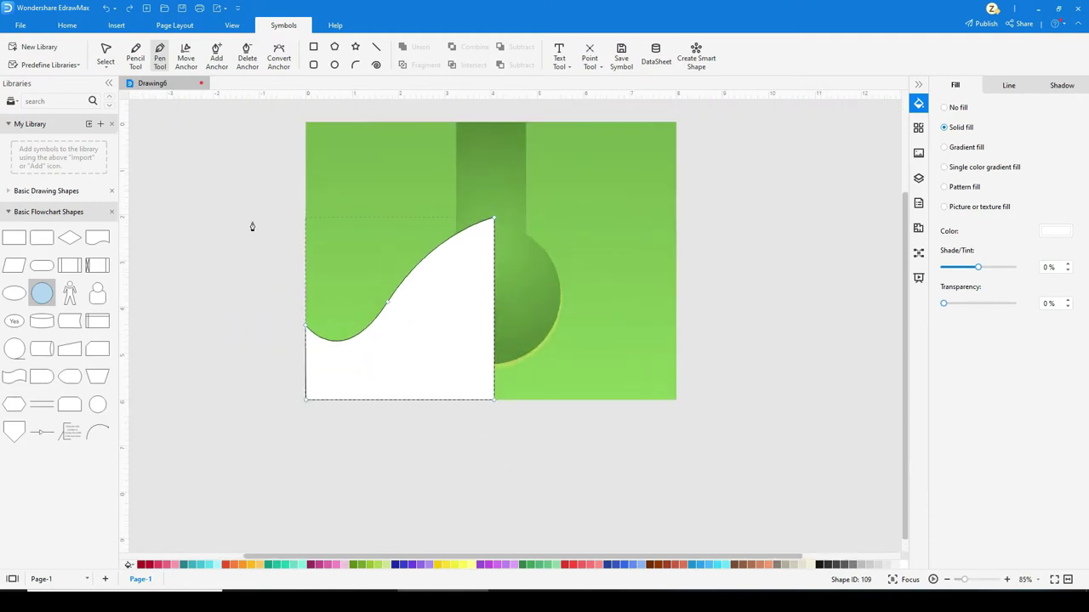
pyautogui.press('Escape')
pyautogui.keyDown('ctrl'); pyautogui.scroll(3, 313, 361); pyautogui.keyUp('ctrl')
pyautogui.click(1003, 87)
pyautogui.click(960, 108)
pyautogui.click(954, 85)
pyautogui.moveTo(317, 200)
pyautogui.mouseDown()
pyautogui.moveTo(328, 204)
pyautogui.moveTo(317, 201)
pyautogui.mouseUp()
# - Move the curve's middle anchor and handle to smooth the S-shaped top edge
pyautogui.click(187, 59)
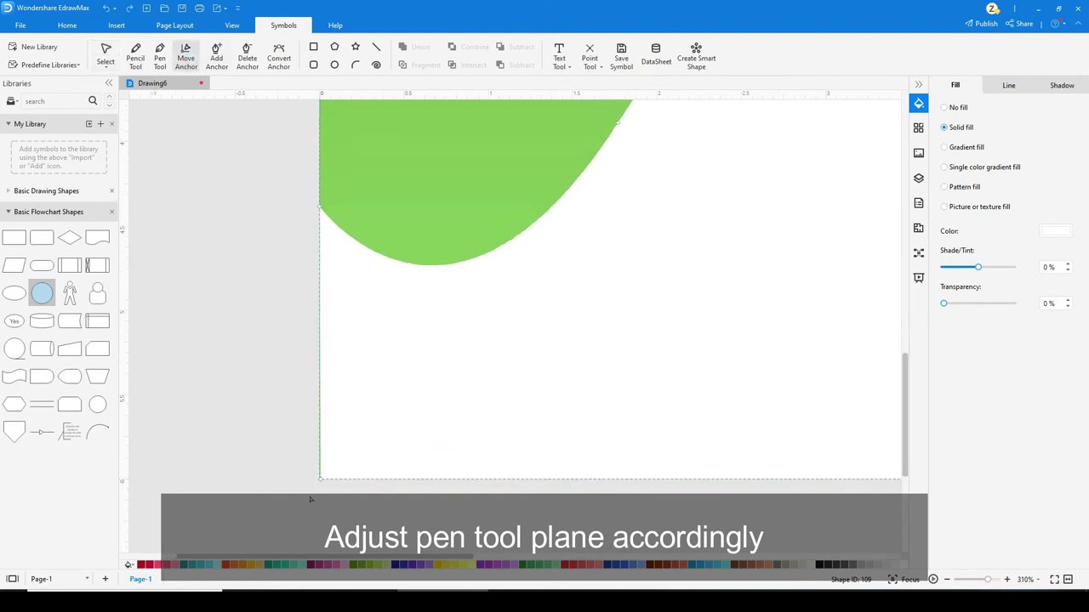
pyautogui.keyDown('ctrl'); pyautogui.scroll(3, 327, 477); pyautogui.keyUp('ctrl')
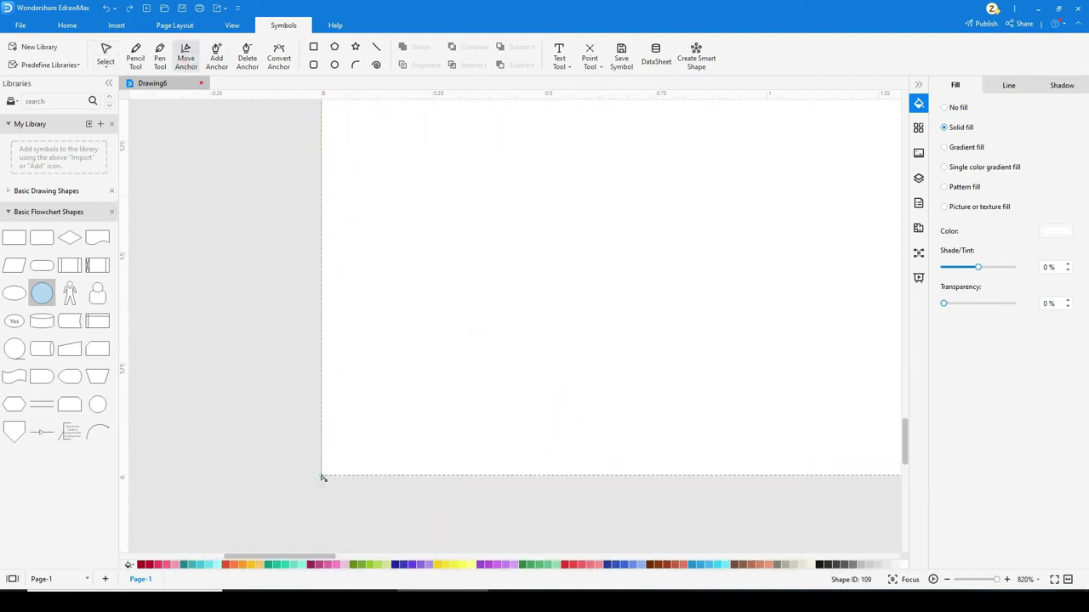
pyautogui.keyDown('ctrl'); pyautogui.scroll(-3, 383, 485); pyautogui.keyUp('ctrl')
pyautogui.keyDown('ctrl'); pyautogui.scroll(-2, 595, 442); pyautogui.keyUp('ctrl')
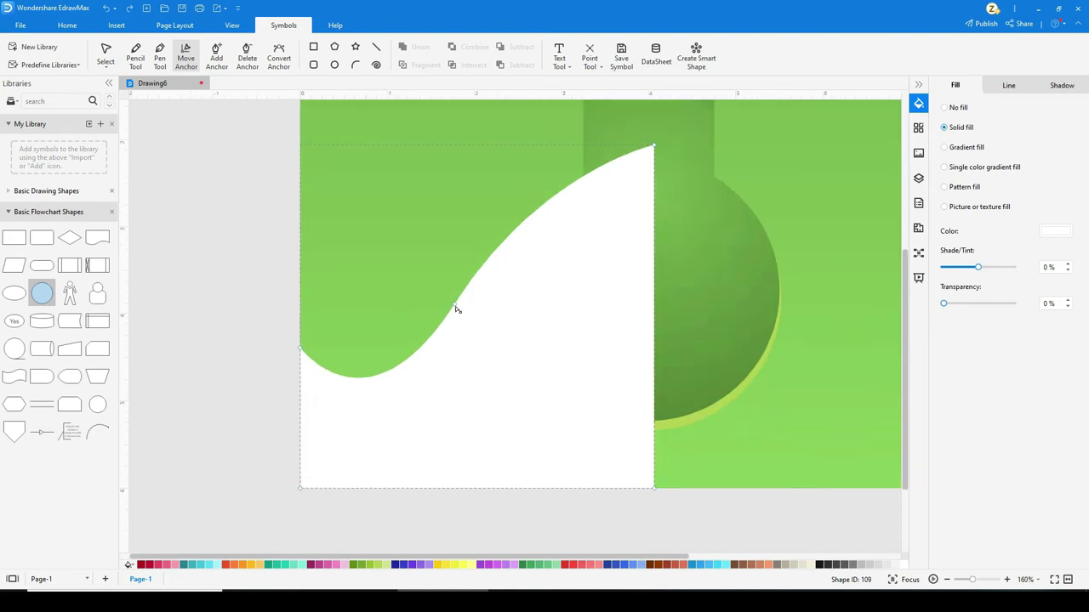
pyautogui.moveTo(456, 307)
pyautogui.mouseDown()
pyautogui.moveTo(467, 316)
pyautogui.moveTo(458, 304)
pyautogui.mouseUp()
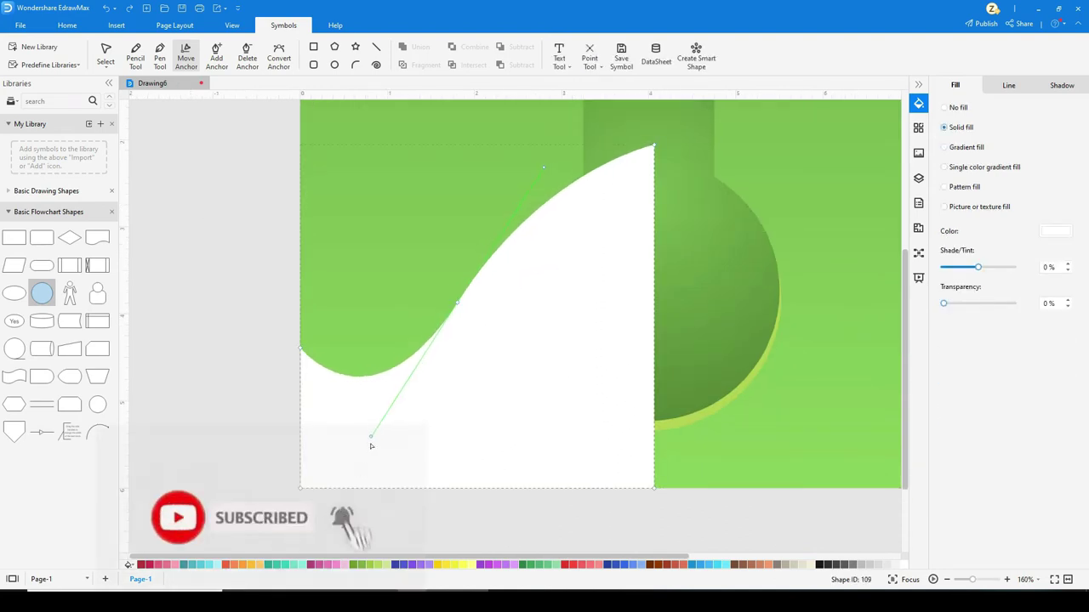
pyautogui.moveTo(371, 446); pyautogui.dragTo(366, 402)
pyautogui.moveTo(457, 299); pyautogui.dragTo(455, 280)
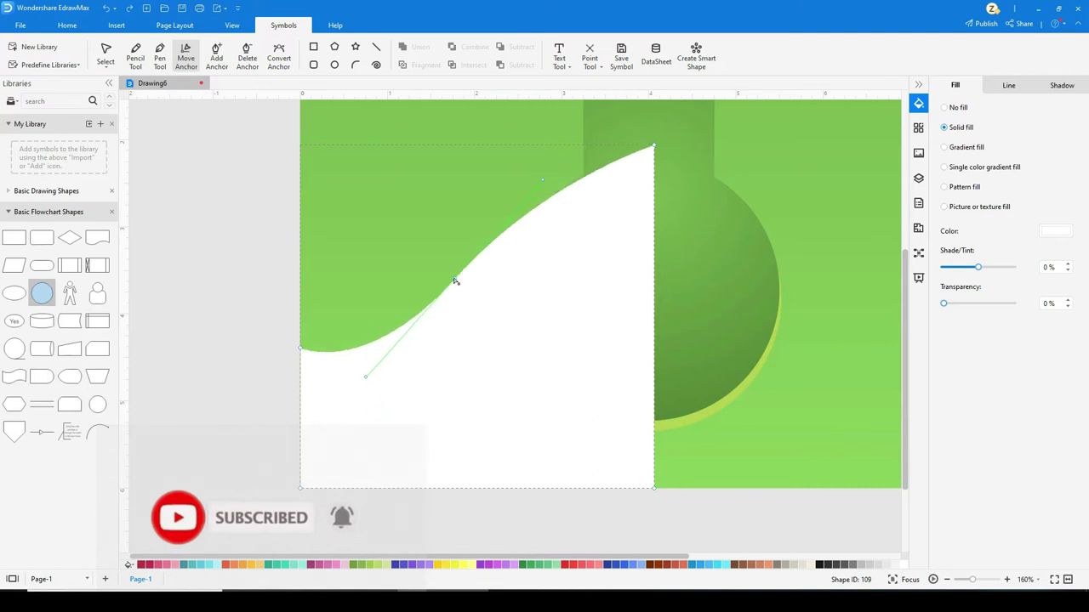
pyautogui.scroll(-3, 362, 411)
pyautogui.scroll(4, 309, 362)
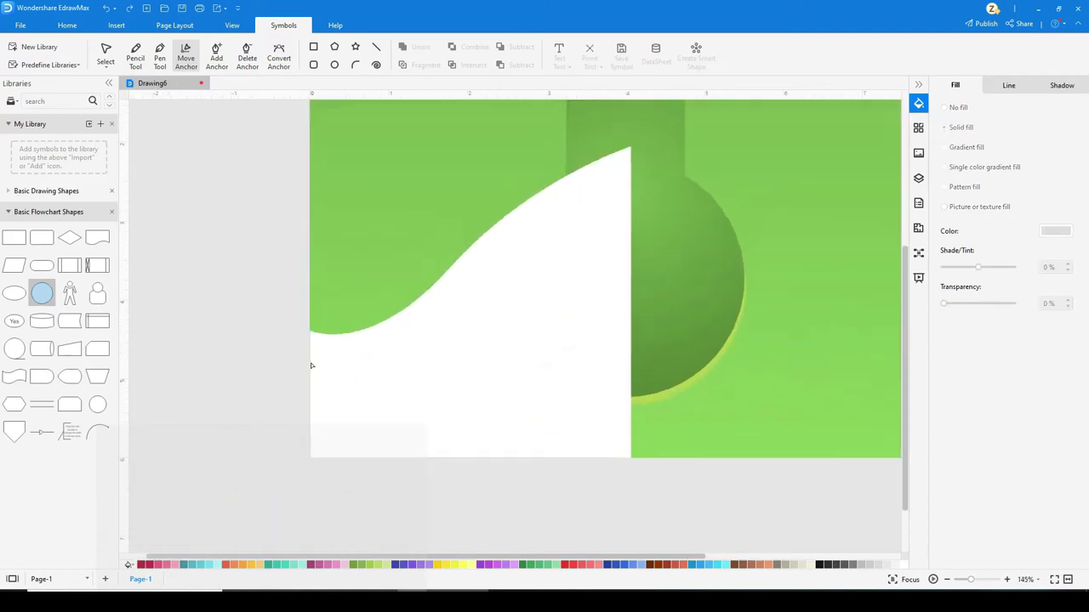
pyautogui.scroll(3, 297, 323)
pyautogui.scroll(-5, 297, 322)
pyautogui.scroll(-2, 297, 323)
# - Duplicate the white curved shape to the right and flip the copy horizontally
pyautogui.click(340, 357)
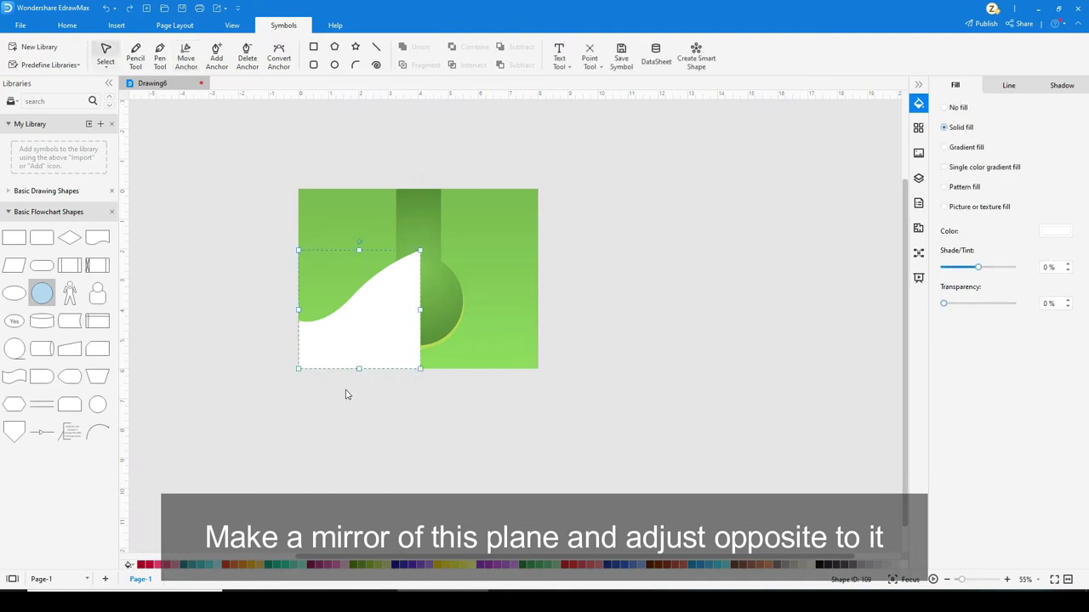
pyautogui.scroll(3, 340, 350)
pyautogui.scroll(-1, 340, 349)
pyautogui.moveTo(332, 345); pyautogui.dragTo(570, 354)
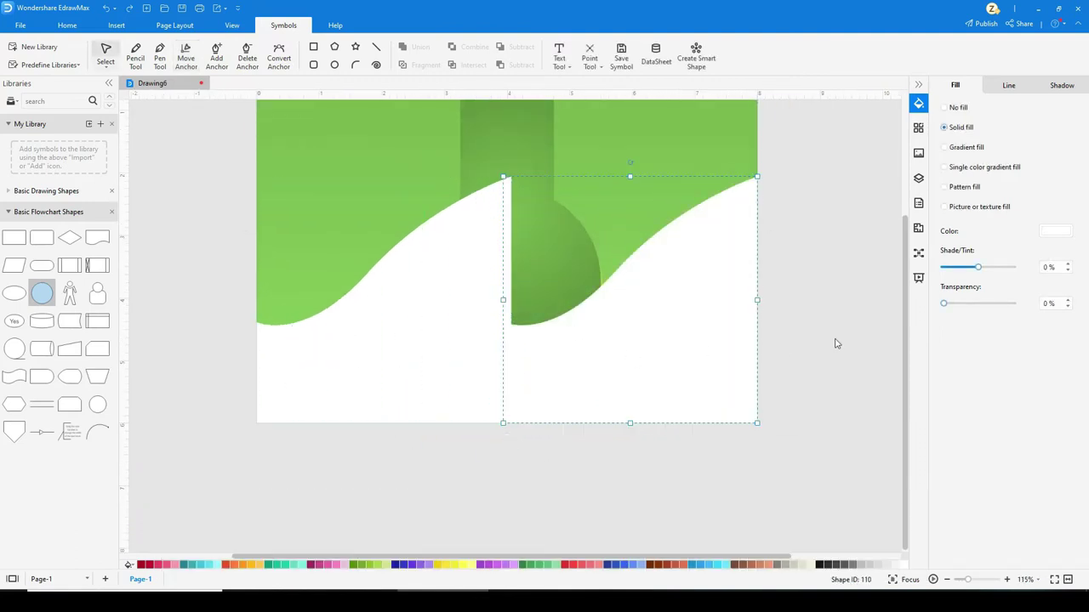
pyautogui.click(66, 26)
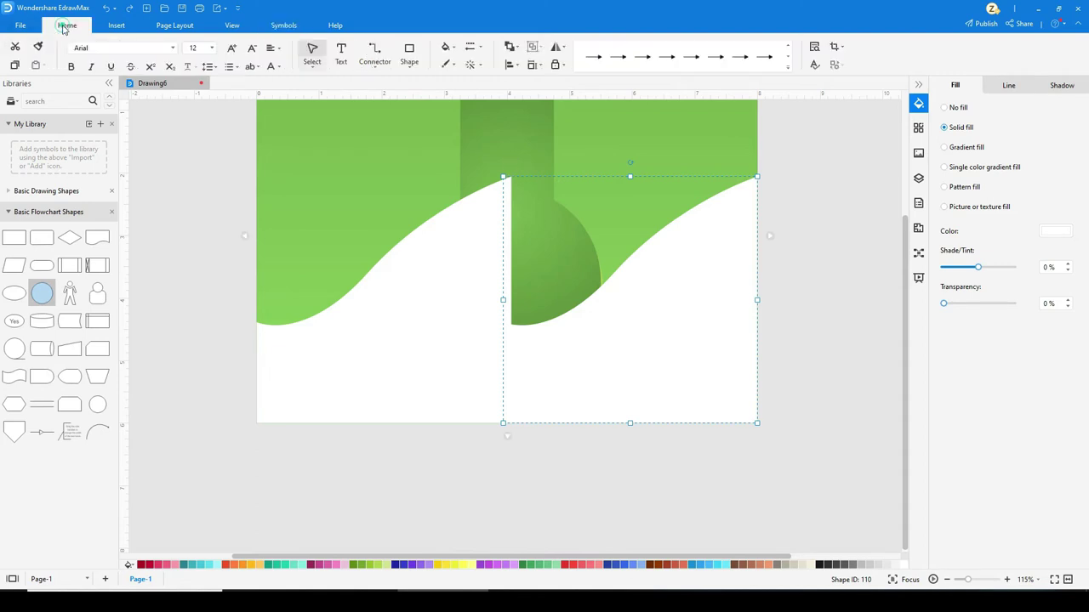
pyautogui.click(510, 47)
pyautogui.click(556, 47)
pyautogui.click(643, 85)
# - Check the two hill halves line up at the peak, selecting each half
pyautogui.click(817, 234)
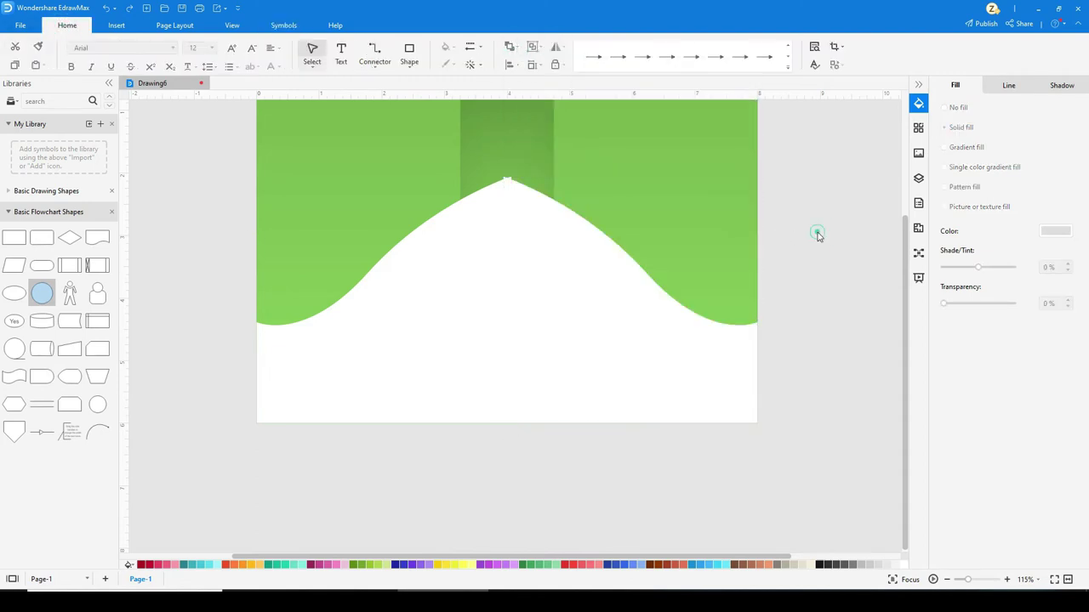
pyautogui.click(535, 250)
pyautogui.click(486, 290)
pyautogui.press('Escape')
pyautogui.scroll(3, 503, 165)
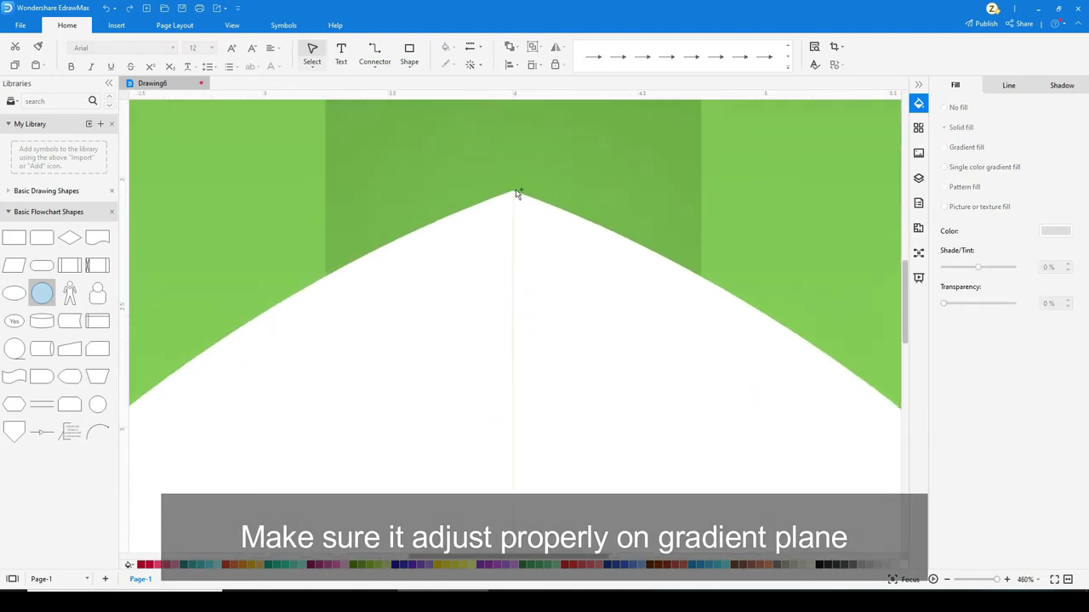
pyautogui.scroll(-3, 534, 369)
pyautogui.click(516, 417)
pyautogui.scroll(5, 517, 294)
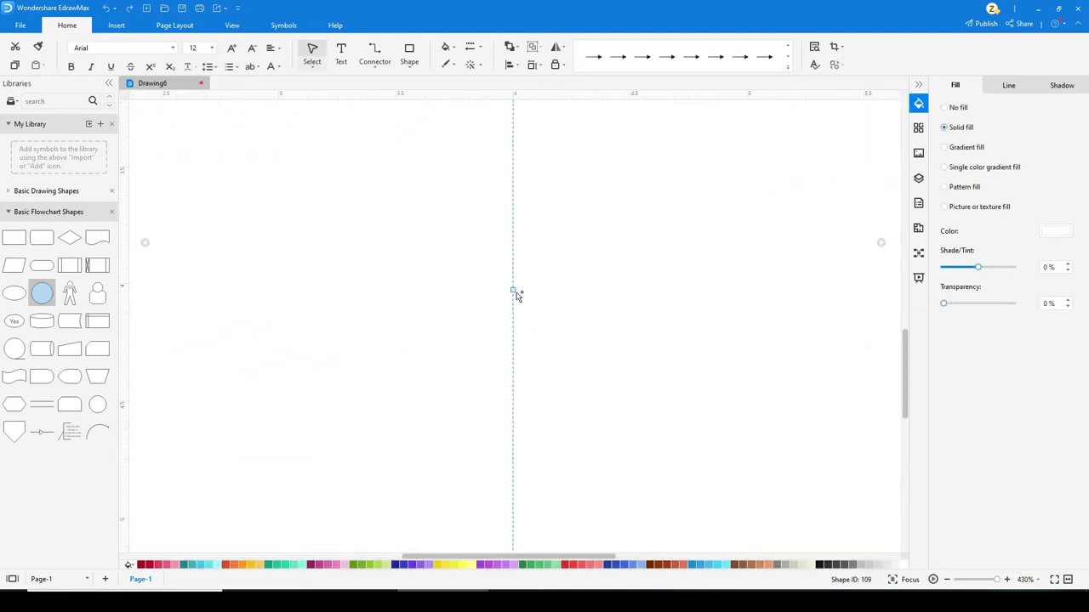
pyautogui.scroll(-5, 514, 290)
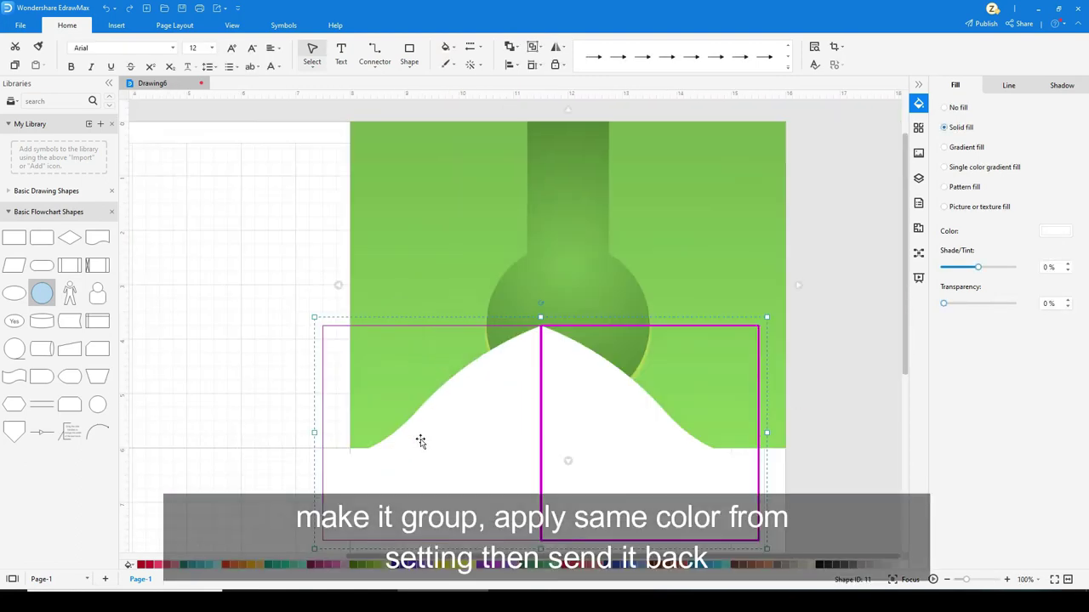
# - Union the two halves into one hill and send it behind the circle
pyautogui.click(283, 25)
pyautogui.click(408, 49)
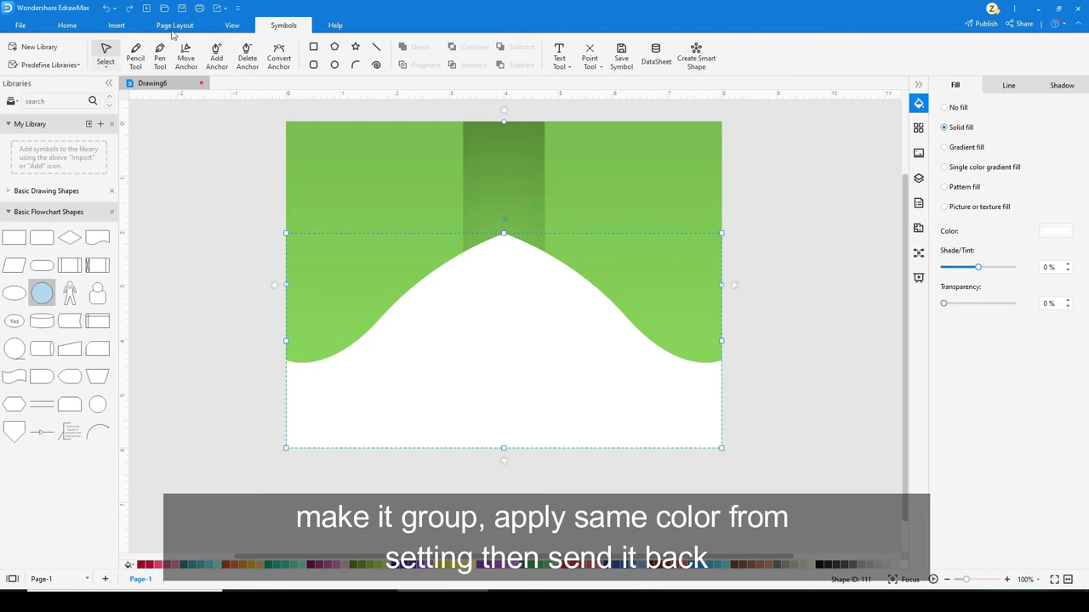
pyautogui.click(62, 26)
pyautogui.click(510, 47)
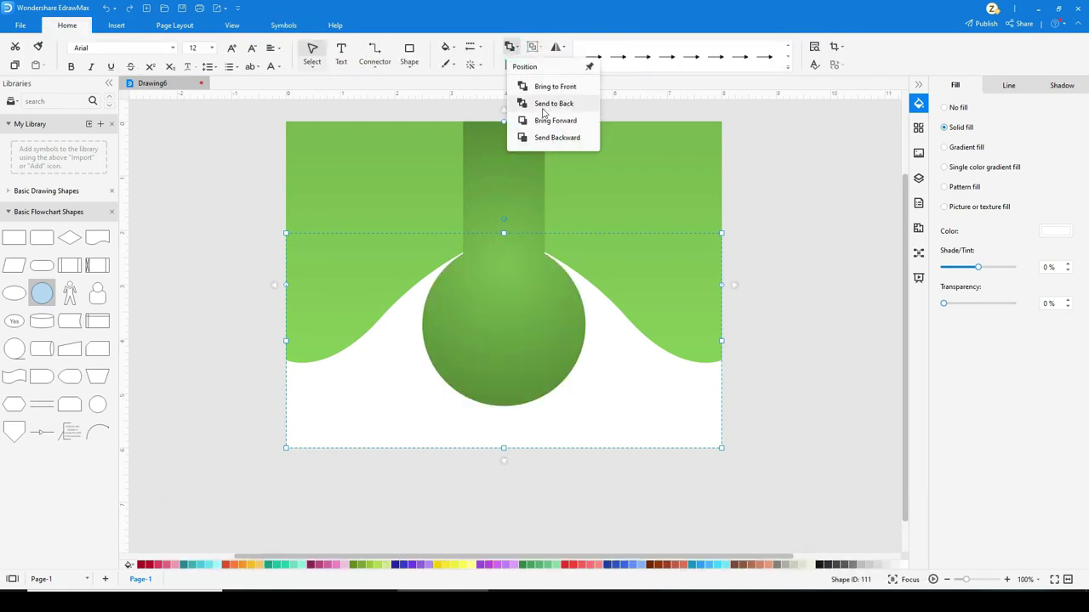
pyautogui.click(554, 137)
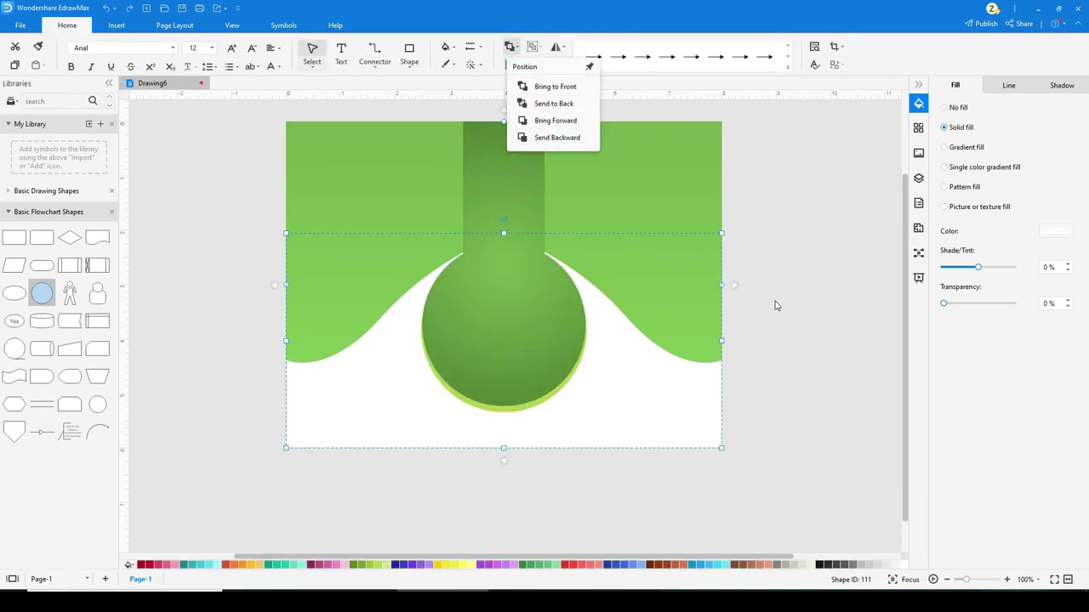
# - Fill the hill with a linear gradient from light green to darker green
pyautogui.click(966, 147)
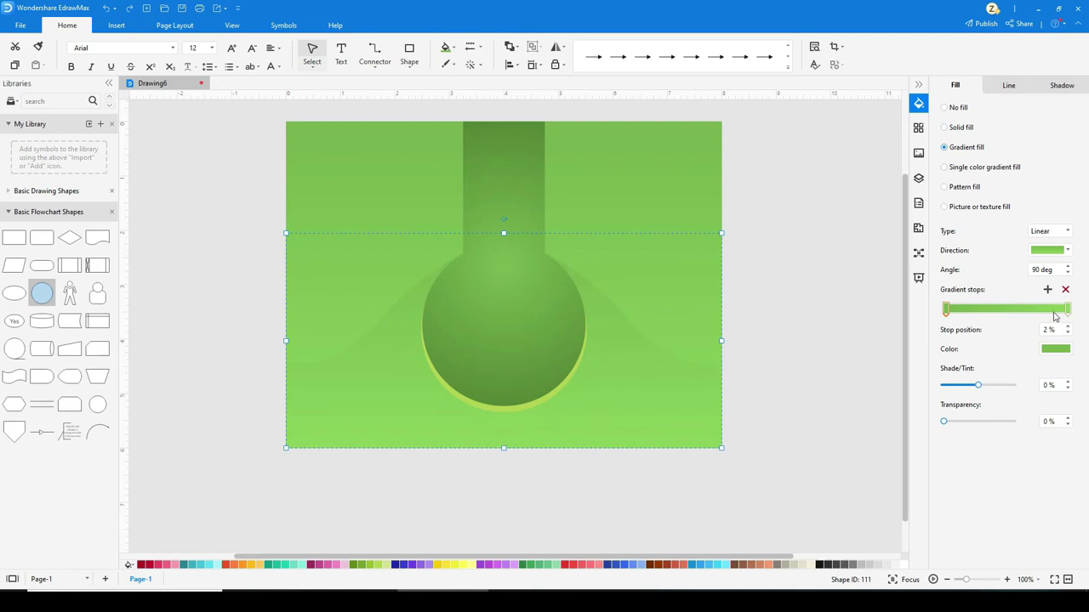
pyautogui.click(1050, 349)
pyautogui.click(989, 383)
pyautogui.click(1055, 348)
pyautogui.click(1055, 349)
pyautogui.click(1053, 350)
pyautogui.click(1031, 387)
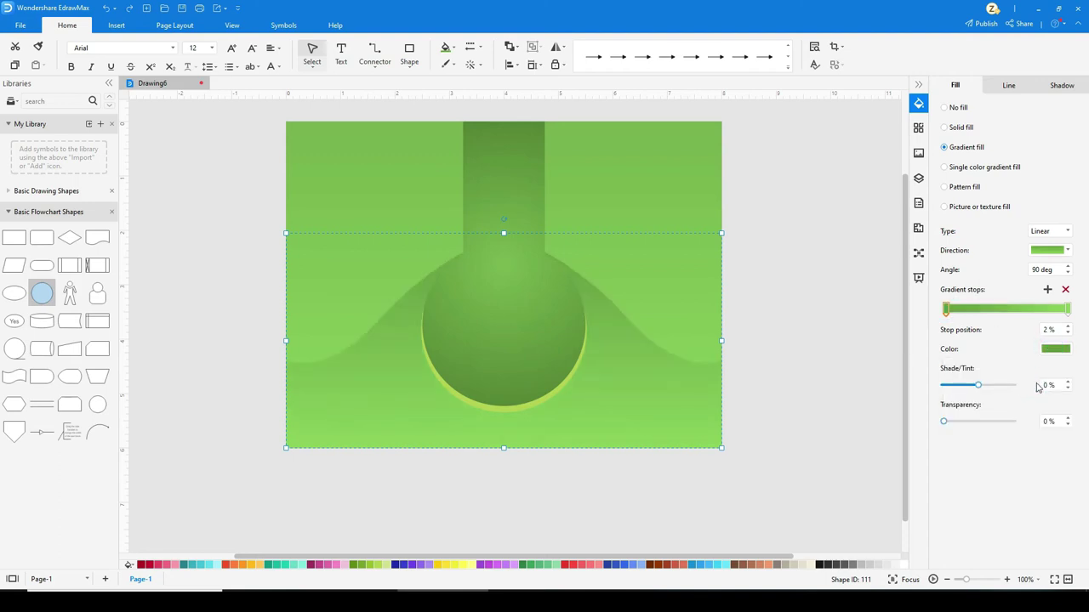
pyautogui.click(942, 309)
pyautogui.click(980, 311)
pyautogui.click(1048, 350)
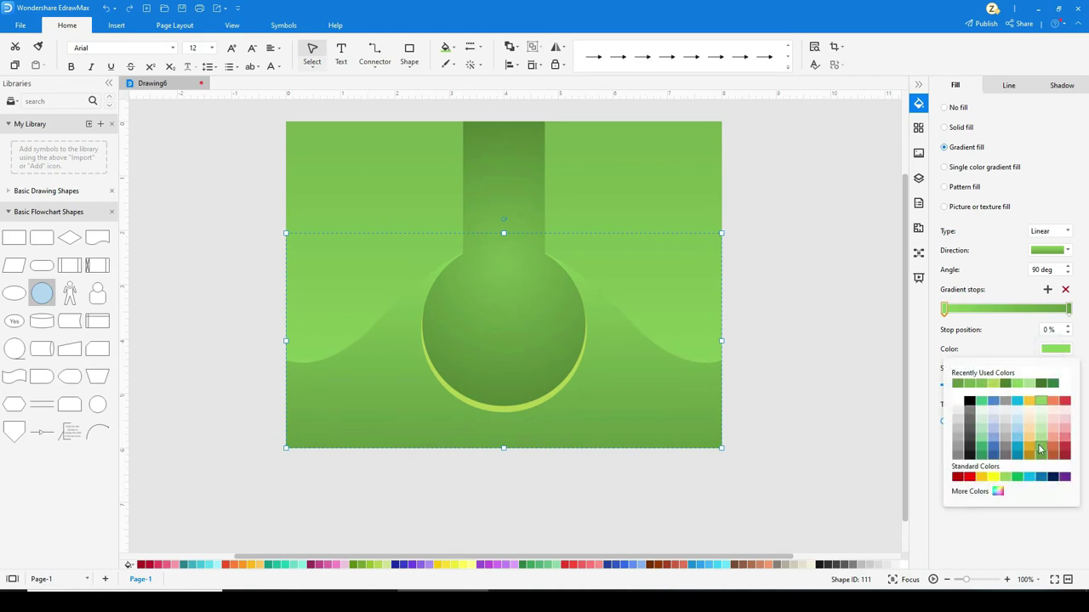
pyautogui.click(1038, 450)
# - Insert vector text 'Fresh' in the Lemon Juice font at size 72
pyautogui.click(120, 25)
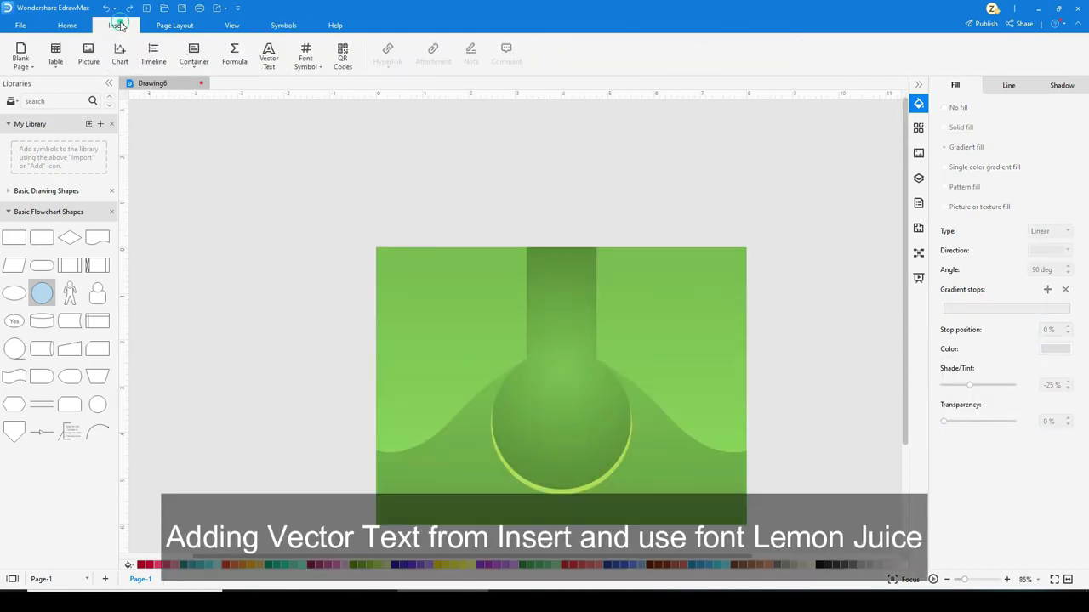
pyautogui.click(269, 59)
pyautogui.write('F')
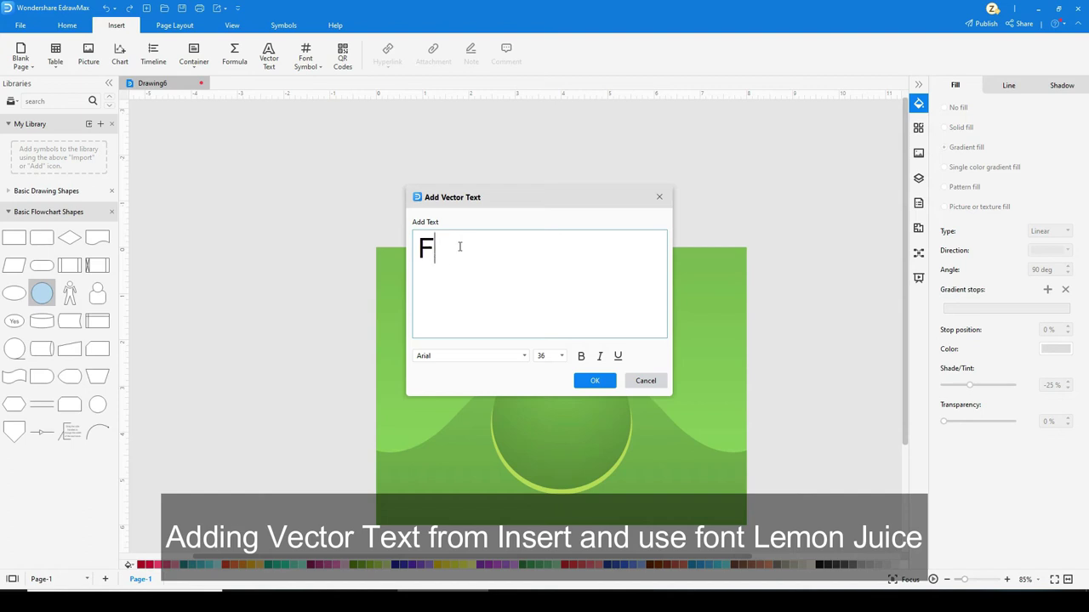
pyautogui.write('resh')
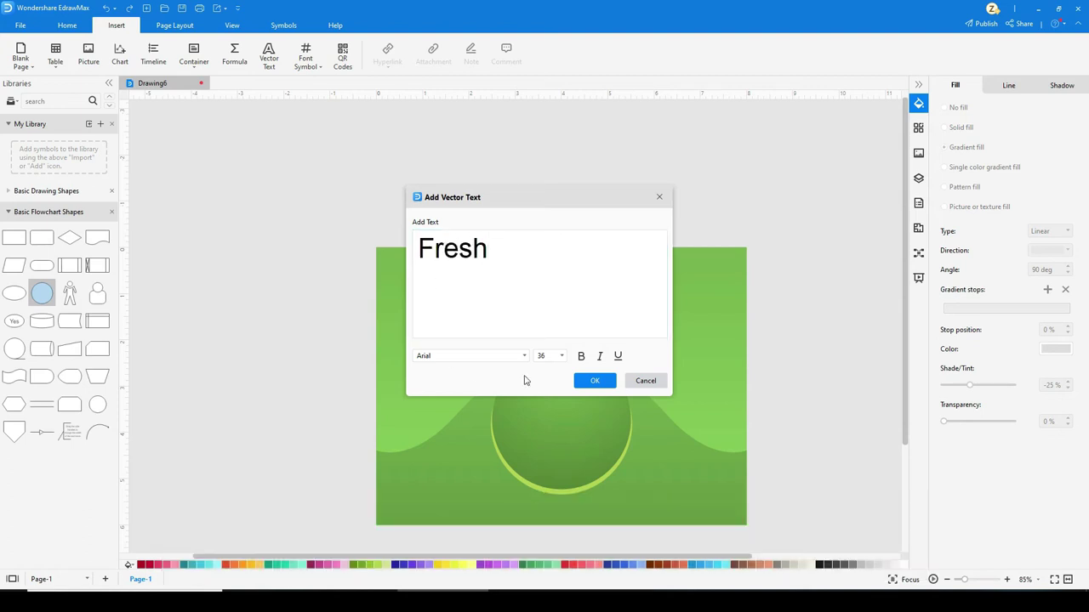
pyautogui.click(524, 356)
pyautogui.scroll(-5, 476, 255)
pyautogui.scroll(-5, 477, 212)
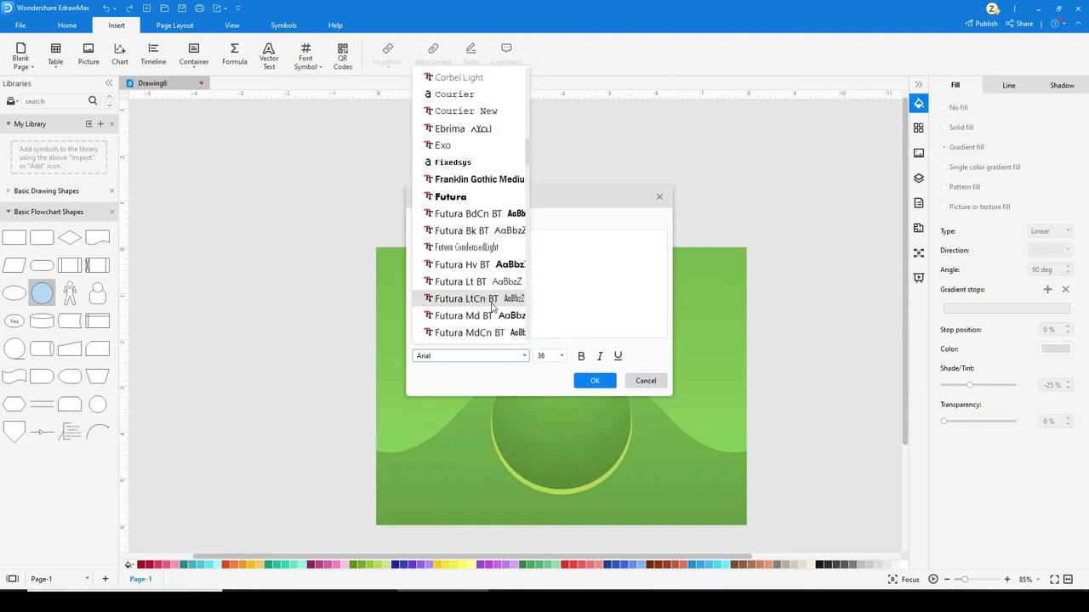
pyautogui.scroll(-5, 476, 186)
pyautogui.click(459, 111)
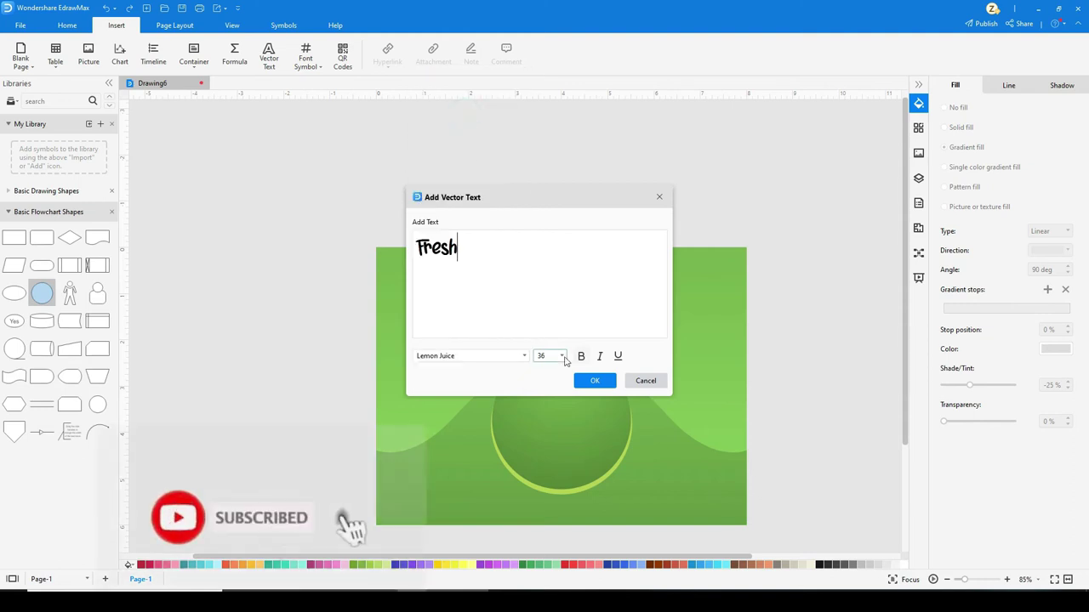
pyautogui.click(561, 355)
pyautogui.click(564, 460)
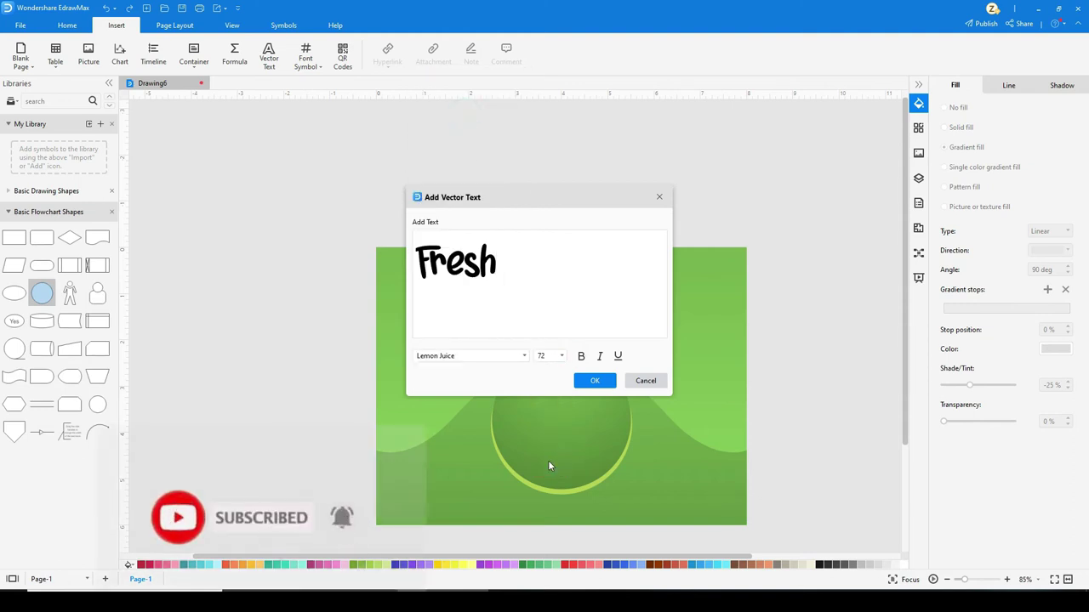
pyautogui.click(588, 388)
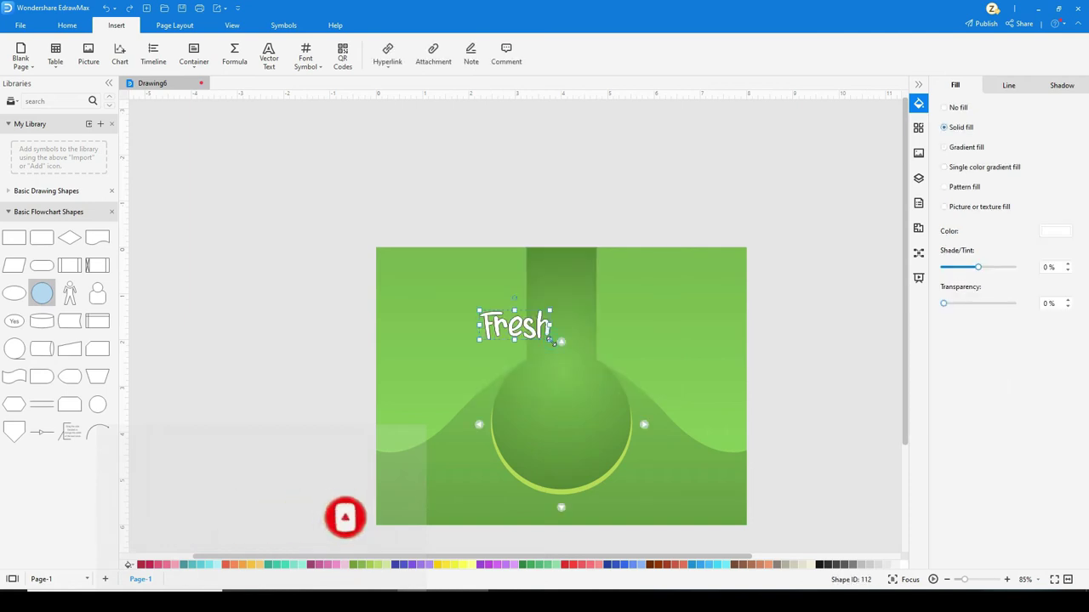
# - Enlarge 'Juice' and position 'Fresh' stacked above it
pyautogui.moveTo(541, 331); pyautogui.dragTo(584, 325)
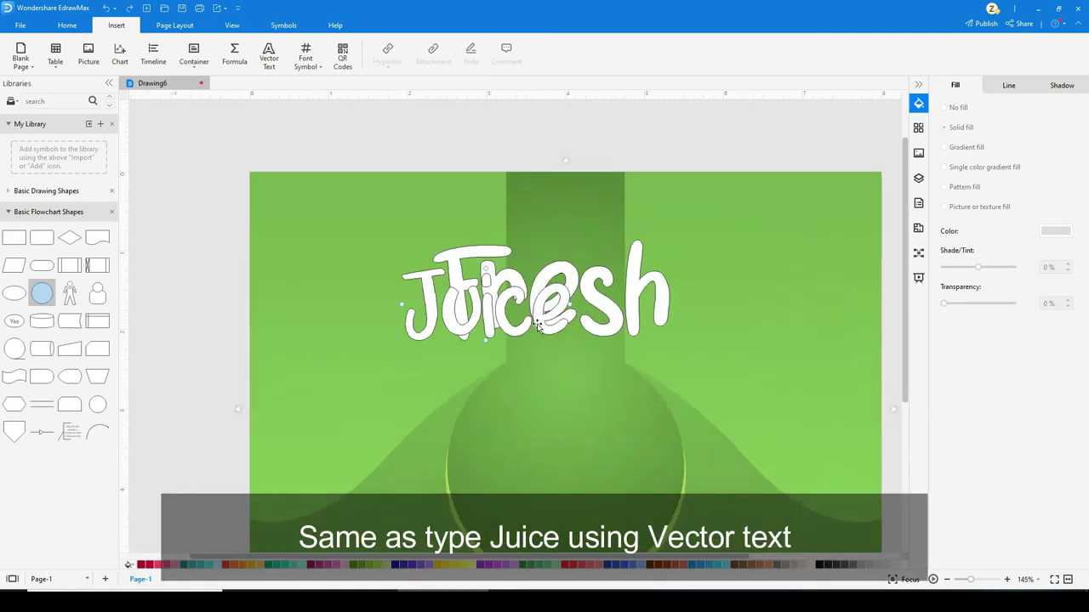
pyautogui.moveTo(644, 414); pyautogui.dragTo(668, 425)
pyautogui.moveTo(673, 323); pyautogui.dragTo(737, 332)
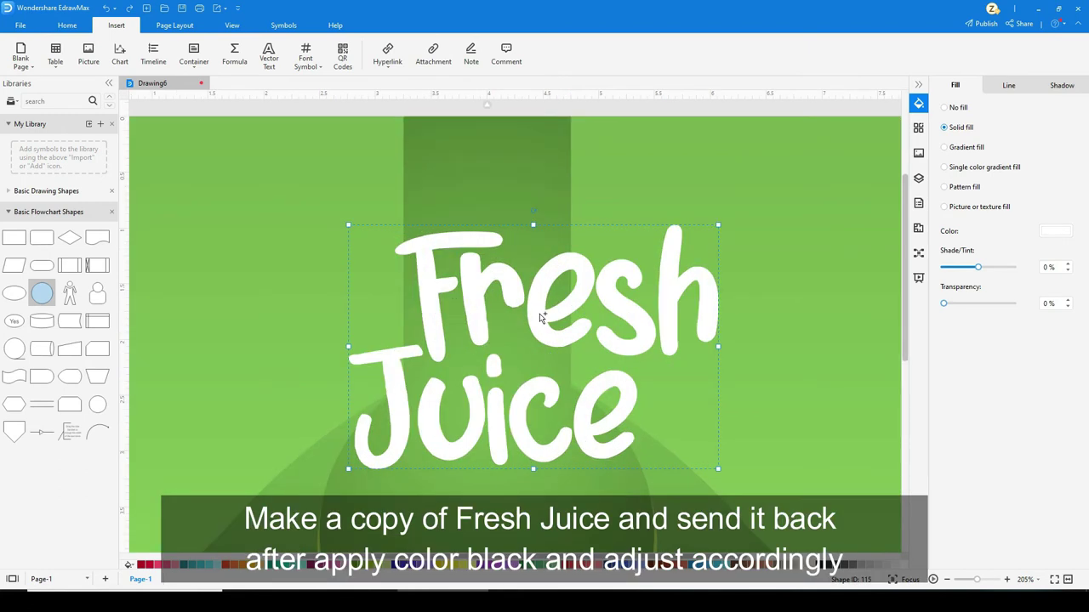
# - Add a black duplicate behind the title, offset slightly as a drop shadow
pyautogui.hotkey('ctrl', 'd')
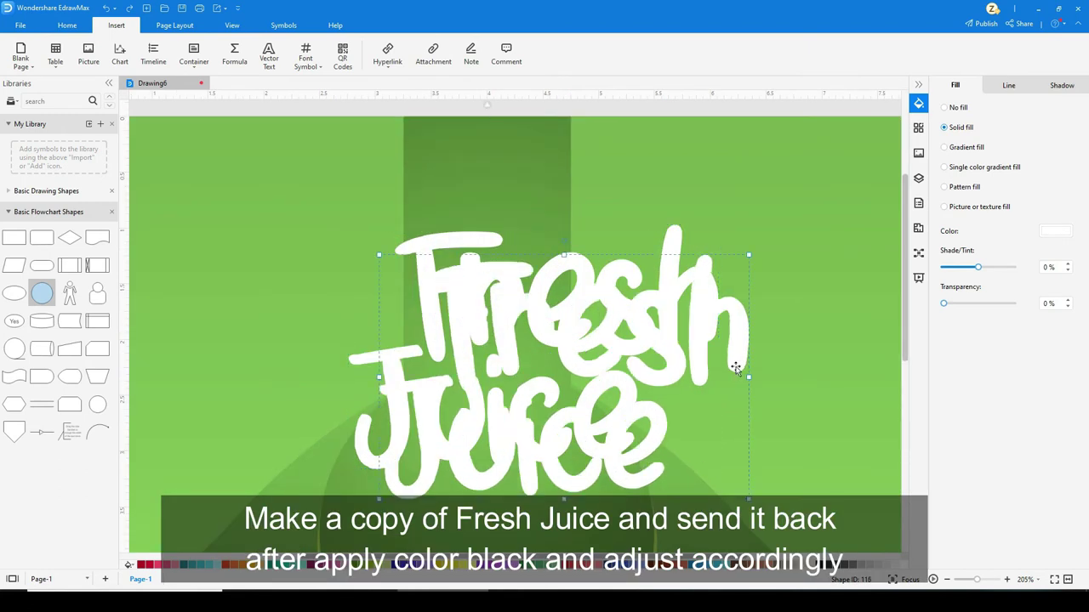
pyautogui.moveTo(732, 349); pyautogui.dragTo(707, 339)
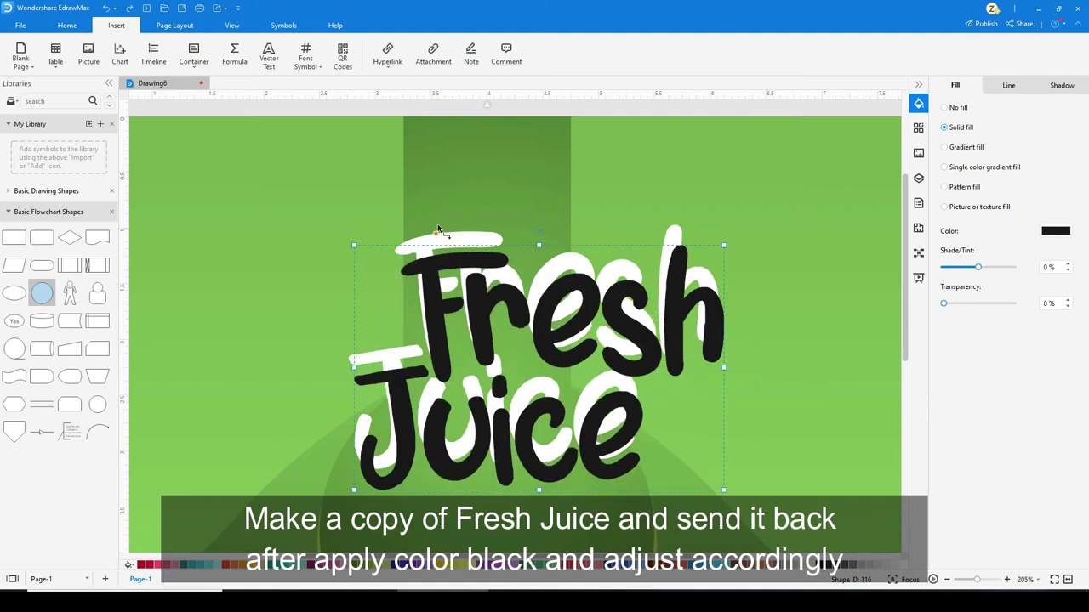
pyautogui.click(66, 25)
pyautogui.click(510, 46)
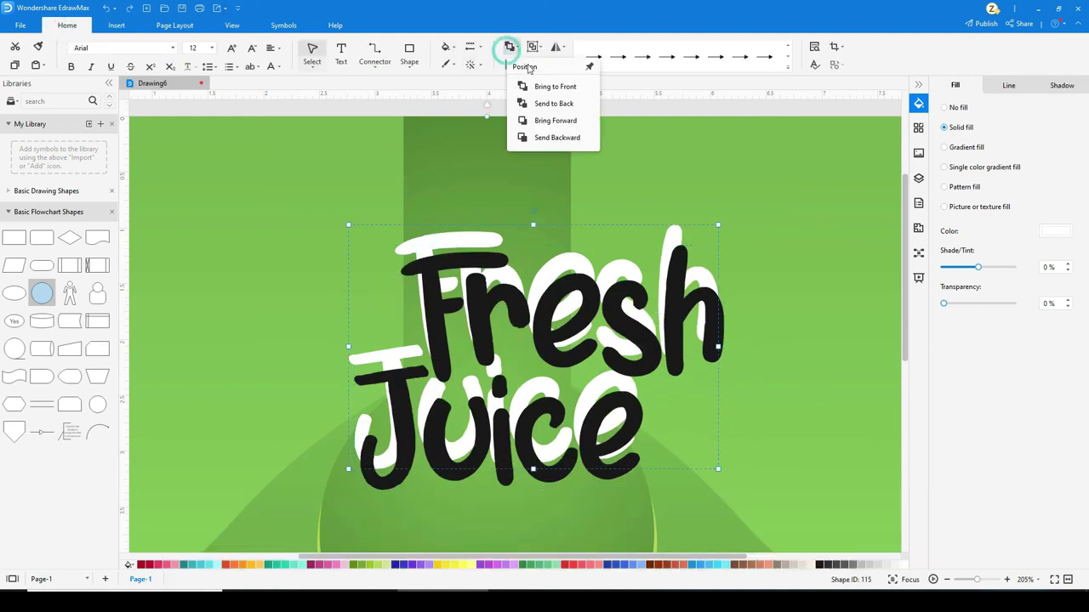
pyautogui.click(544, 101)
pyautogui.click(711, 361)
pyautogui.press('Up')
pyautogui.press('Up')
pyautogui.press('Up')
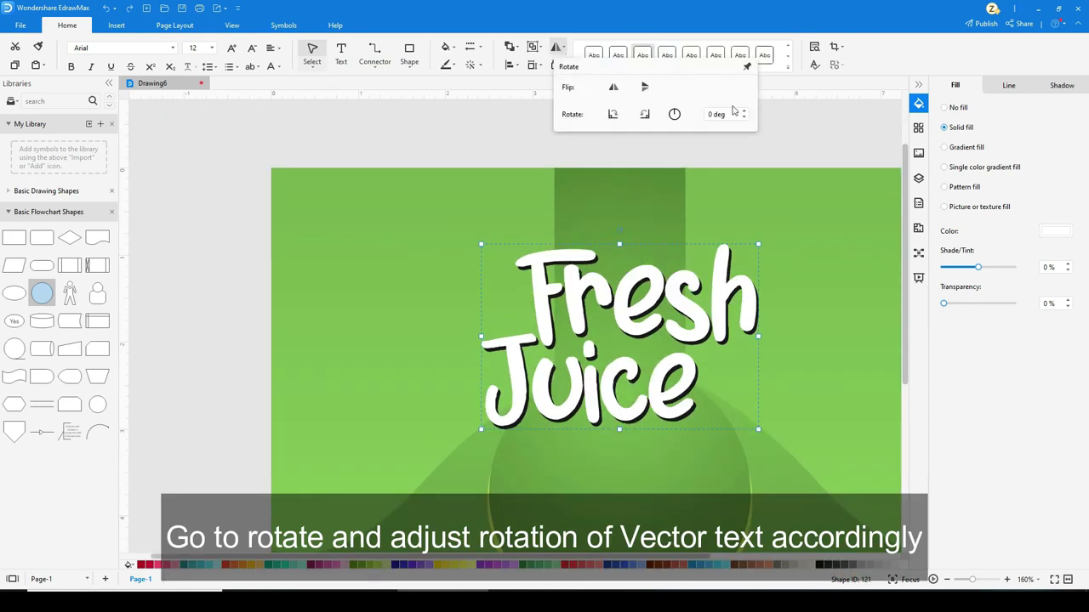
# - Tilt the Fresh Juice title slightly counter-clockwise so it rises toward the right
pyautogui.click(744, 111)
pyautogui.click(744, 111)
pyautogui.click(612, 114)
pyautogui.click(611, 114)
pyautogui.click(611, 114)
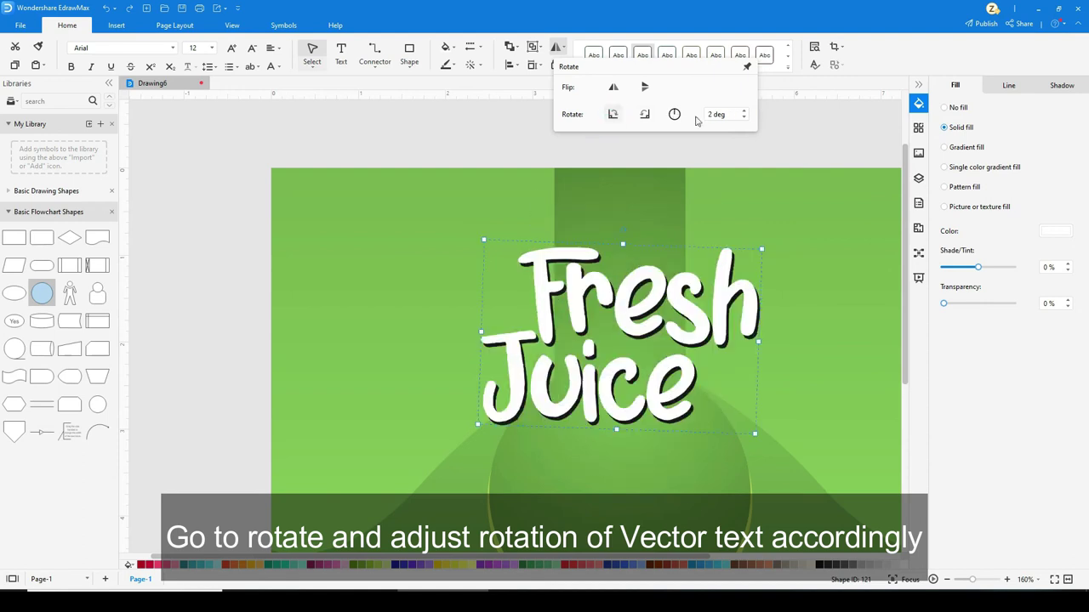
pyautogui.click(745, 116)
pyautogui.moveTo(670, 114); pyautogui.dragTo(673, 111)
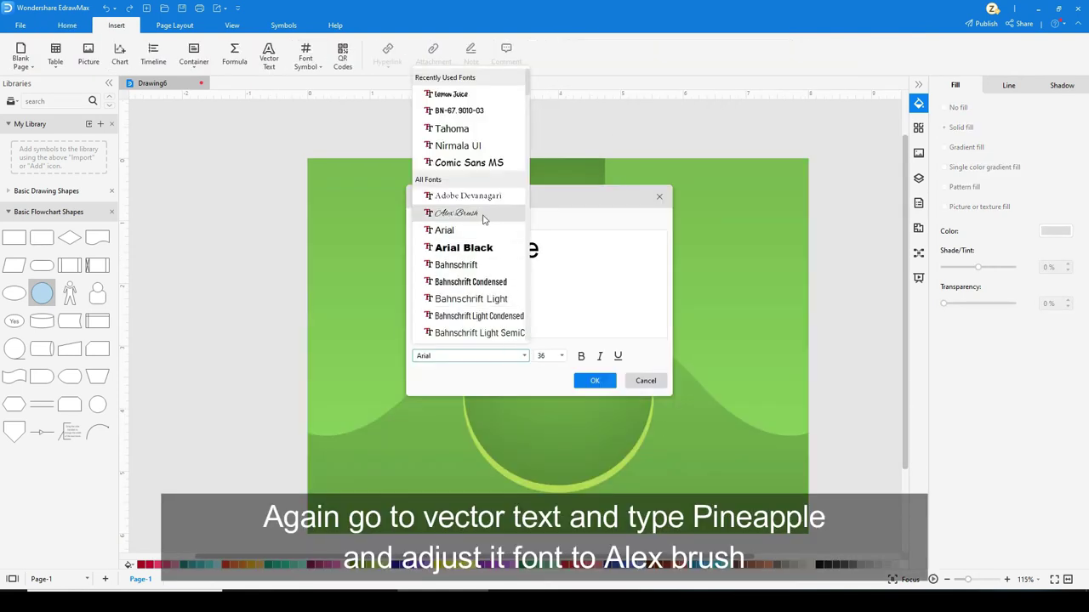
pyautogui.click(482, 214)
# - Insert the vector text 'pineapple' in the Alex Brush font
pyautogui.click(440, 247)
pyautogui.moveTo(439, 247); pyautogui.dragTo(419, 248)
pyautogui.write('pineapple')
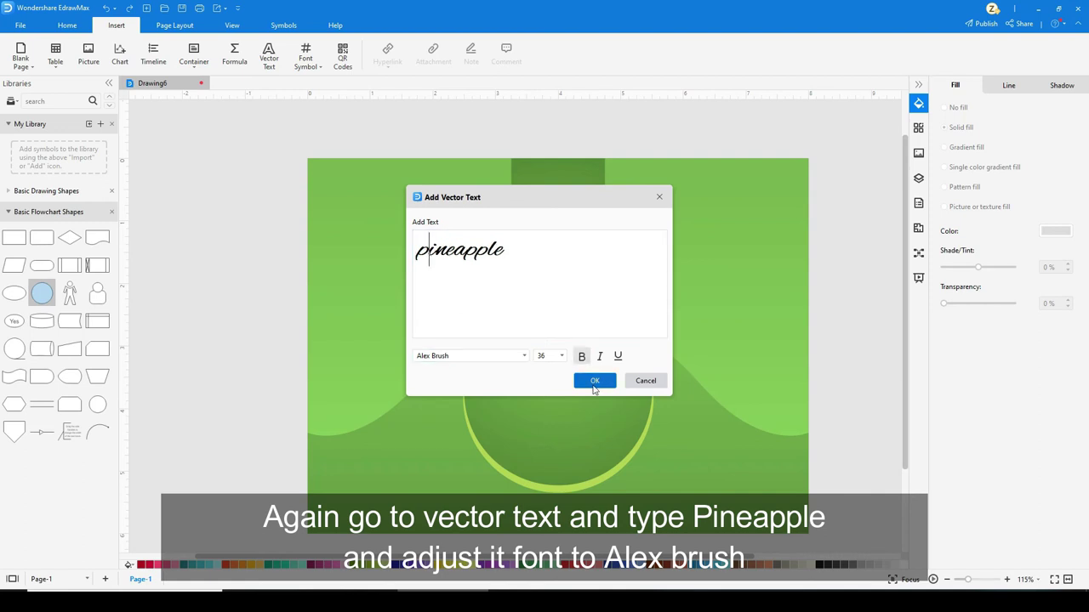
pyautogui.click(594, 382)
# - Move 'pineapple' under Juice, colour it yellow and set its line to No line
pyautogui.moveTo(536, 335)
pyautogui.mouseDown()
pyautogui.moveTo(571, 368)
pyautogui.moveTo(629, 378)
pyautogui.mouseUp()
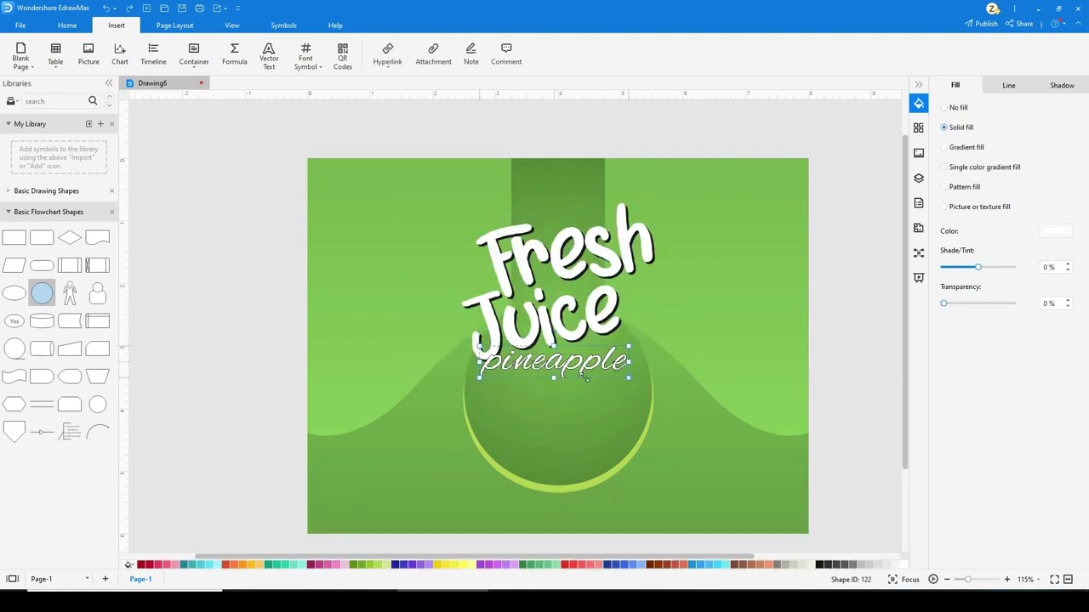
pyautogui.scroll(5, 585, 376)
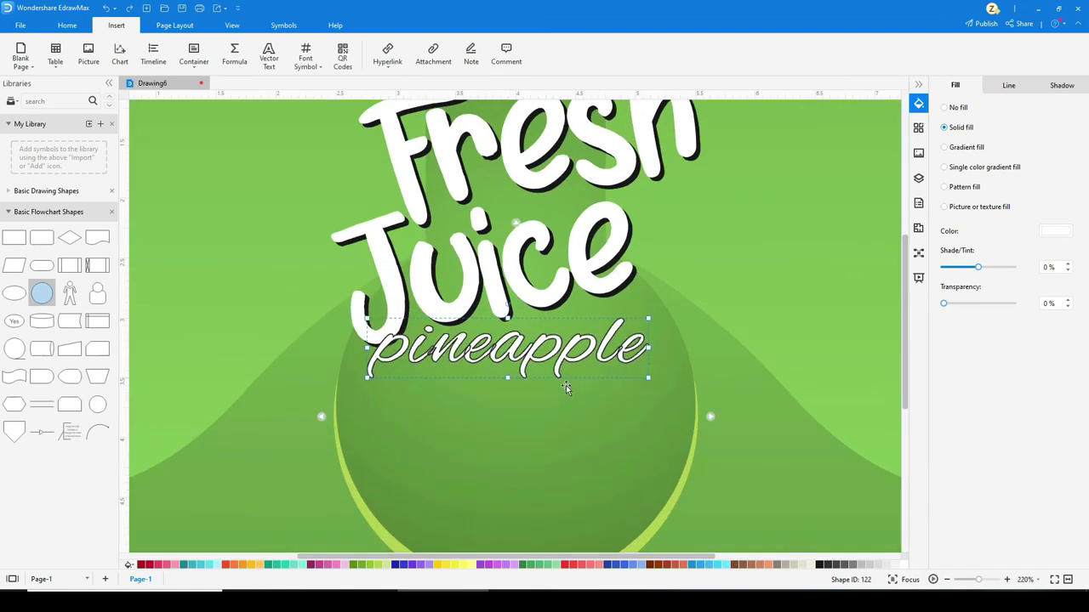
pyautogui.scroll(2, 565, 387)
pyautogui.click(447, 565)
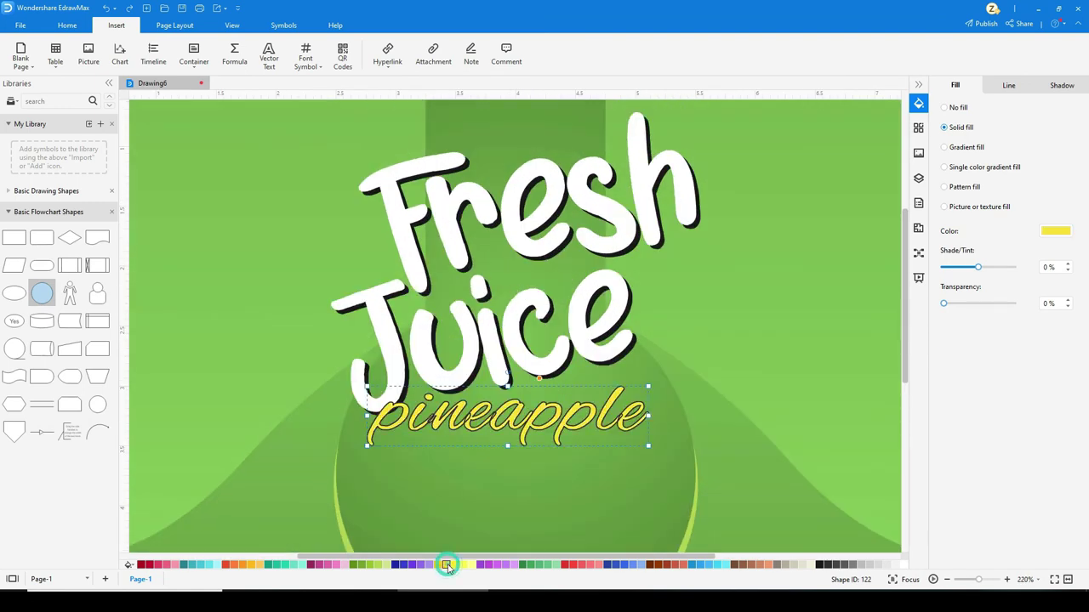
pyautogui.click(1008, 85)
pyautogui.click(945, 107)
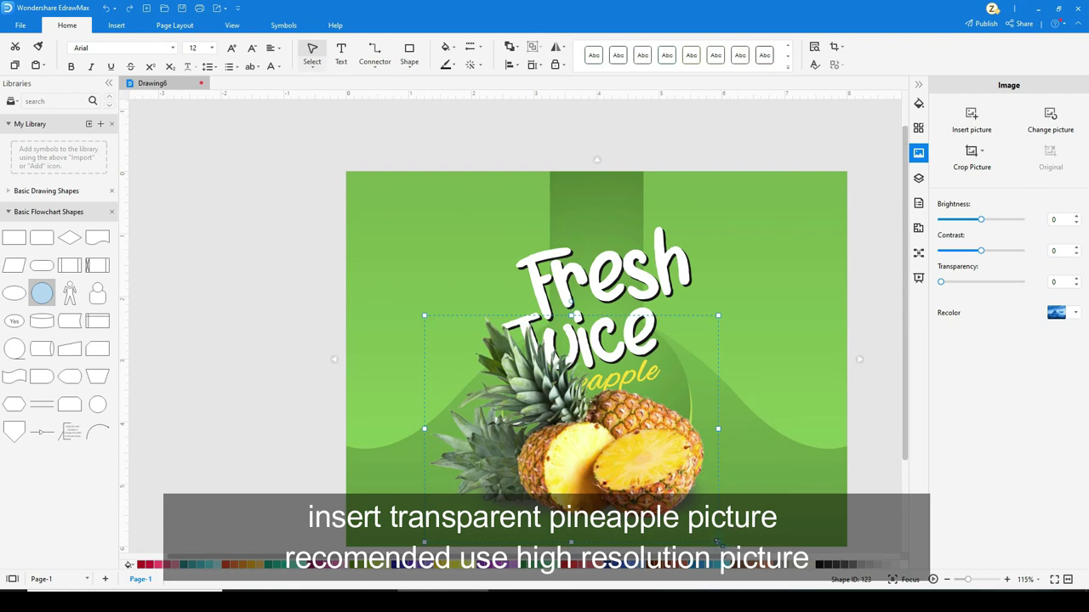
# - Shrink the pineapple photo, flip it horizontally and nudge it into the circle
pyautogui.moveTo(717, 542); pyautogui.dragTo(671, 510)
pyautogui.click(557, 47)
pyautogui.click(614, 87)
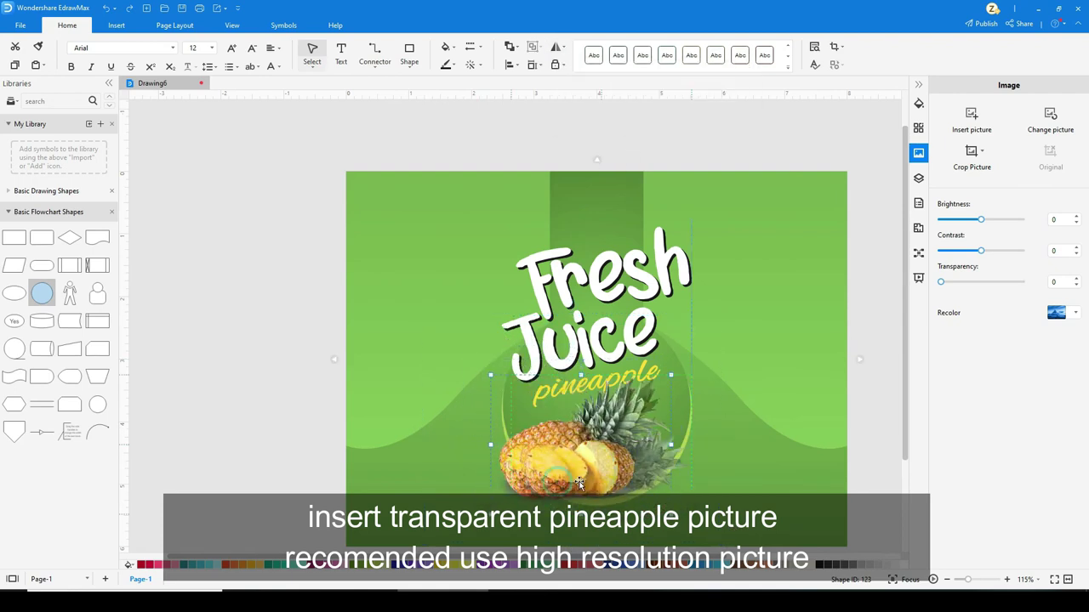
pyautogui.moveTo(579, 483); pyautogui.dragTo(599, 490)
pyautogui.keyDown('ctrl'); pyautogui.scroll(5, 693, 529); pyautogui.keyUp('ctrl')
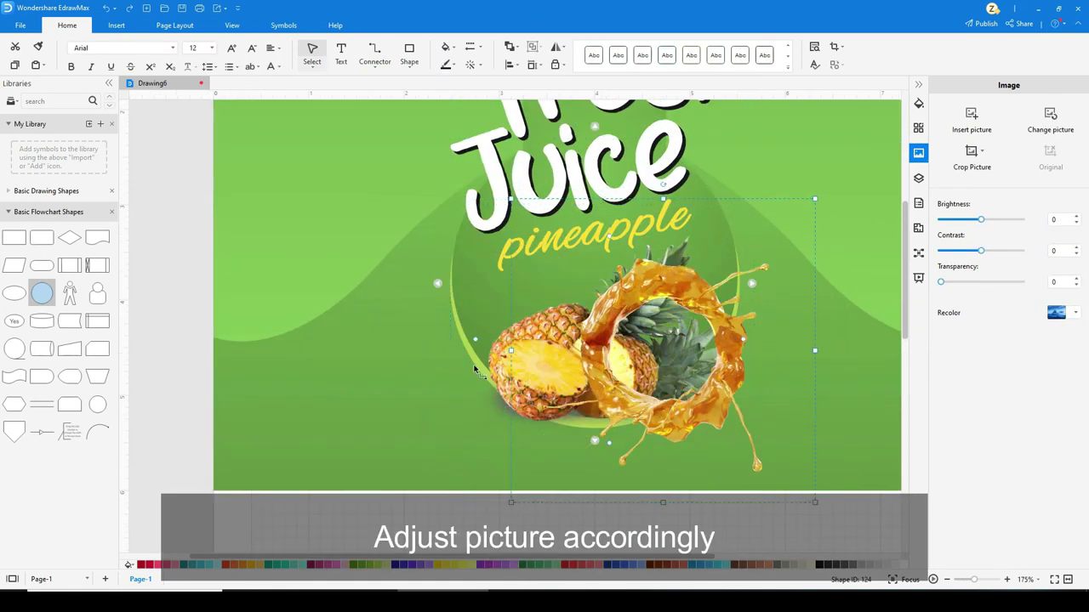
# - Reorder the pineapple and juice splash images and fit the splash over the photo
pyautogui.click(509, 46)
pyautogui.click(544, 89)
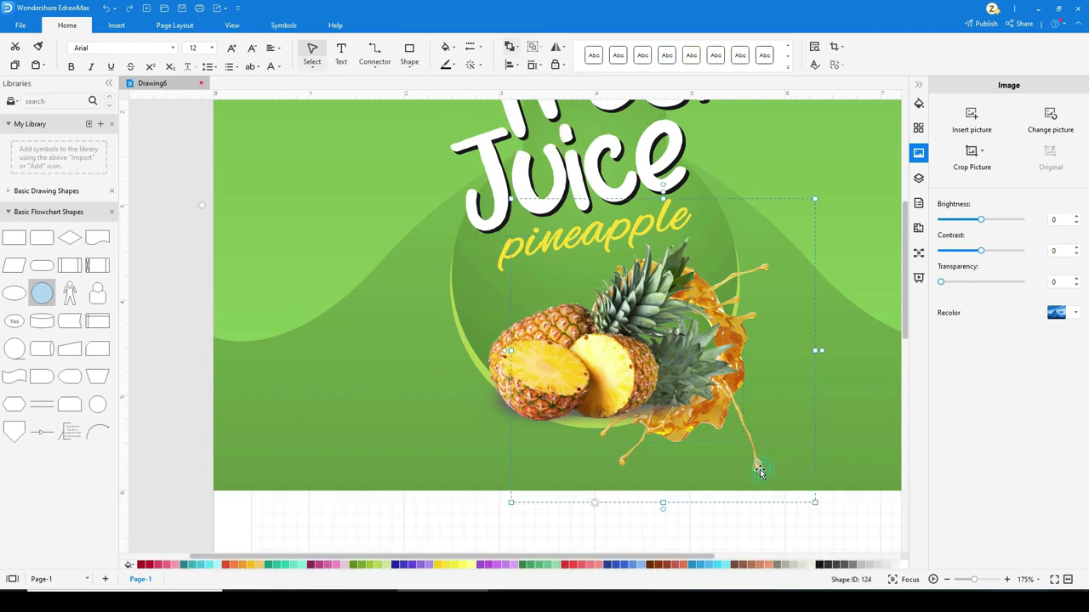
pyautogui.moveTo(760, 462); pyautogui.dragTo(697, 470)
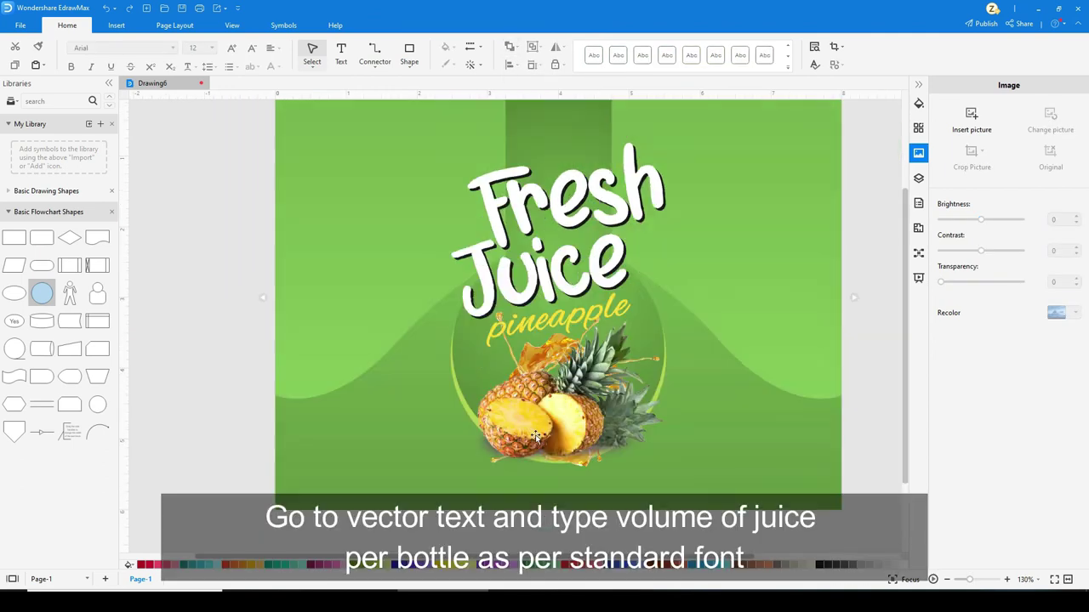
# - Insert vector text '250ml (8.45 fl oz)' in the BN-67.9010-03 font
pyautogui.click(117, 24)
pyautogui.click(269, 55)
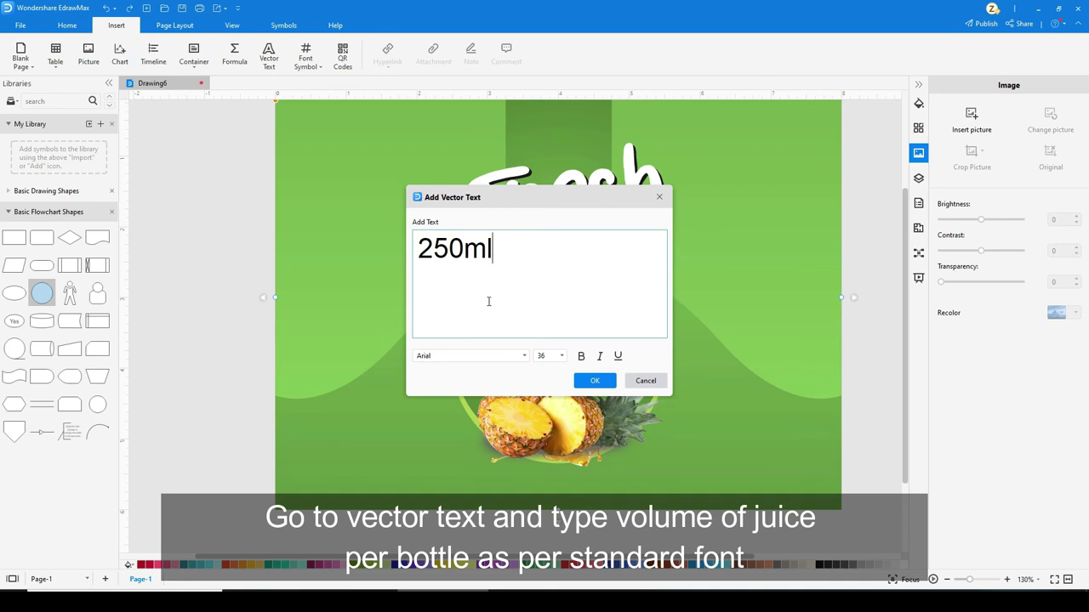
pyautogui.write(' (8.45')
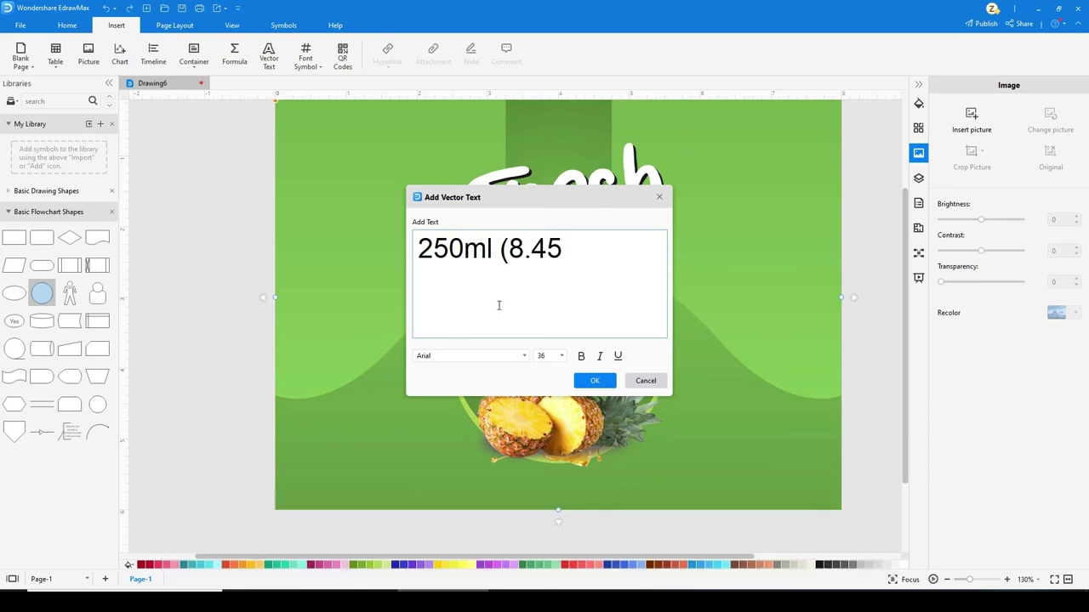
pyautogui.write(')')
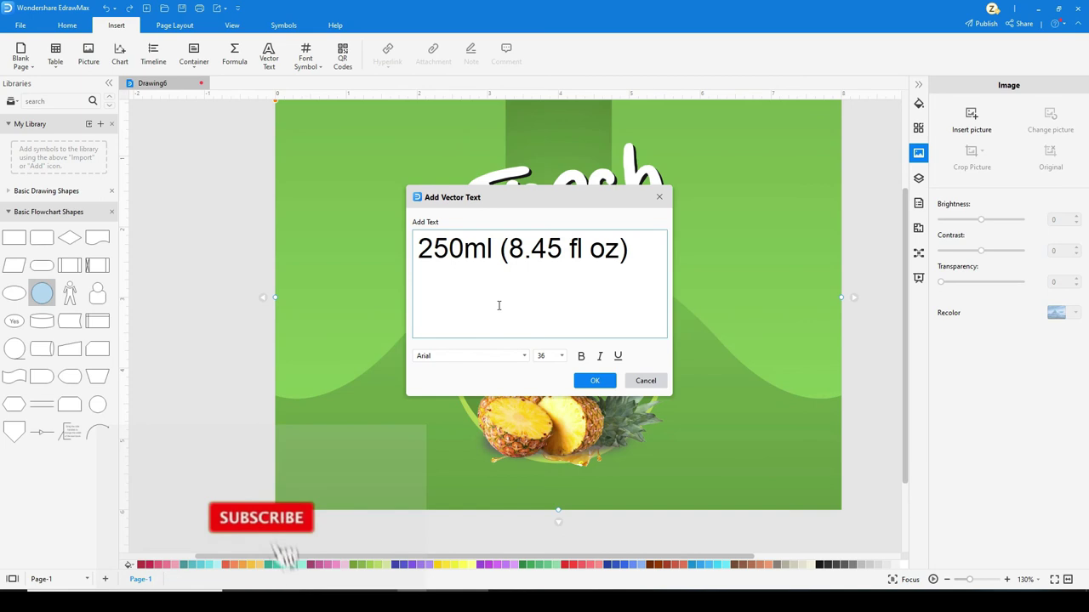
pyautogui.click(523, 356)
pyautogui.scroll(-2, 459, 247)
pyautogui.scroll(-3, 481, 273)
pyautogui.click(479, 281)
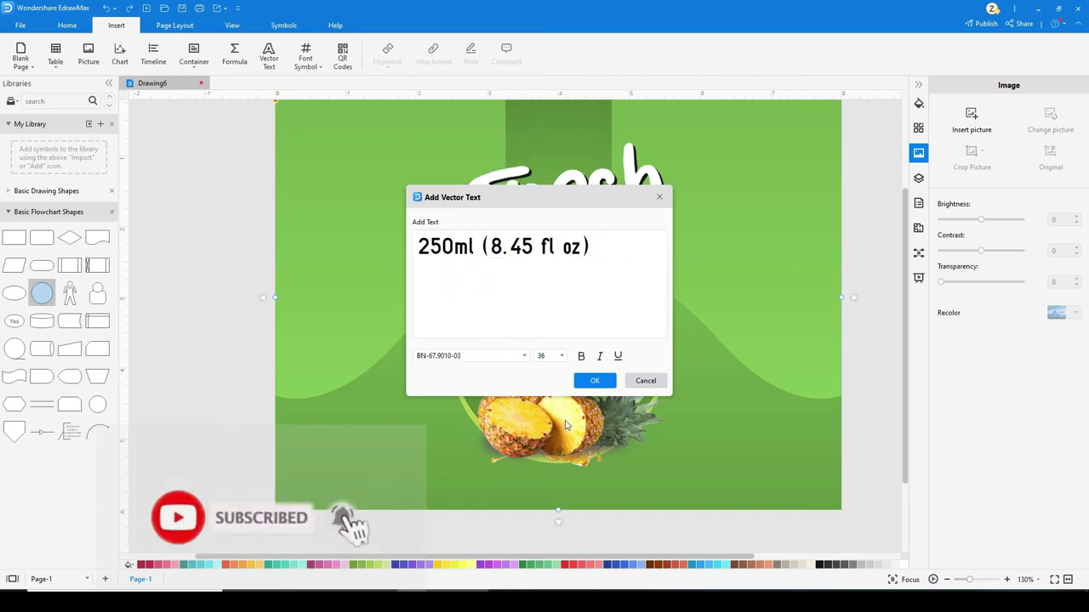
pyautogui.click(594, 381)
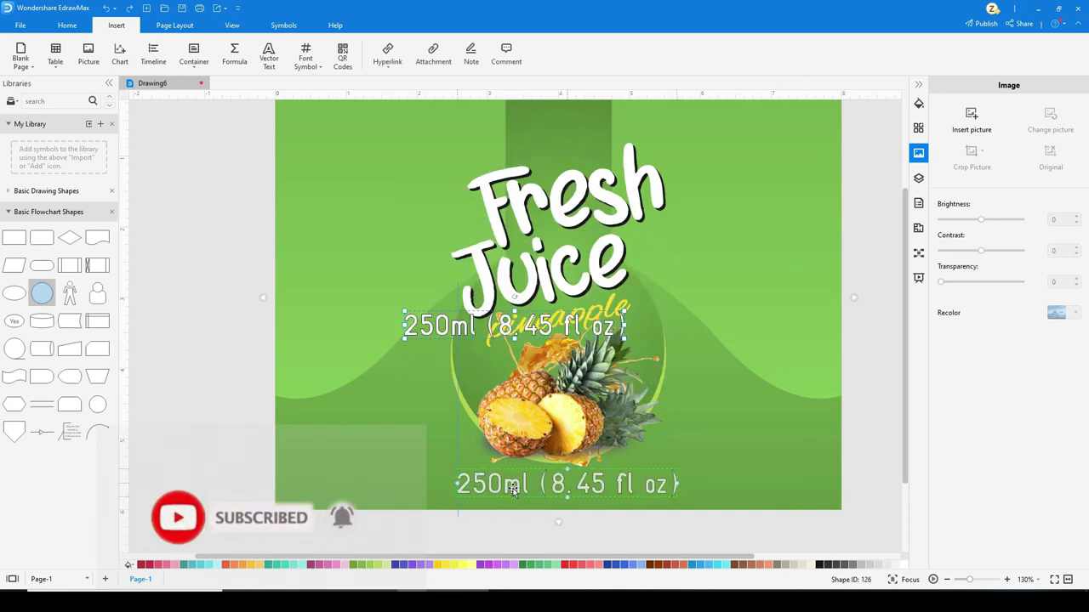
# - Place the volume text at the label bottom and select the pineapple picture group
pyautogui.moveTo(527, 479); pyautogui.dragTo(508, 491)
pyautogui.scroll(2, 511, 491)
pyautogui.scroll(-1, 586, 491)
pyautogui.scroll(-1, 586, 492)
pyautogui.click(541, 392)
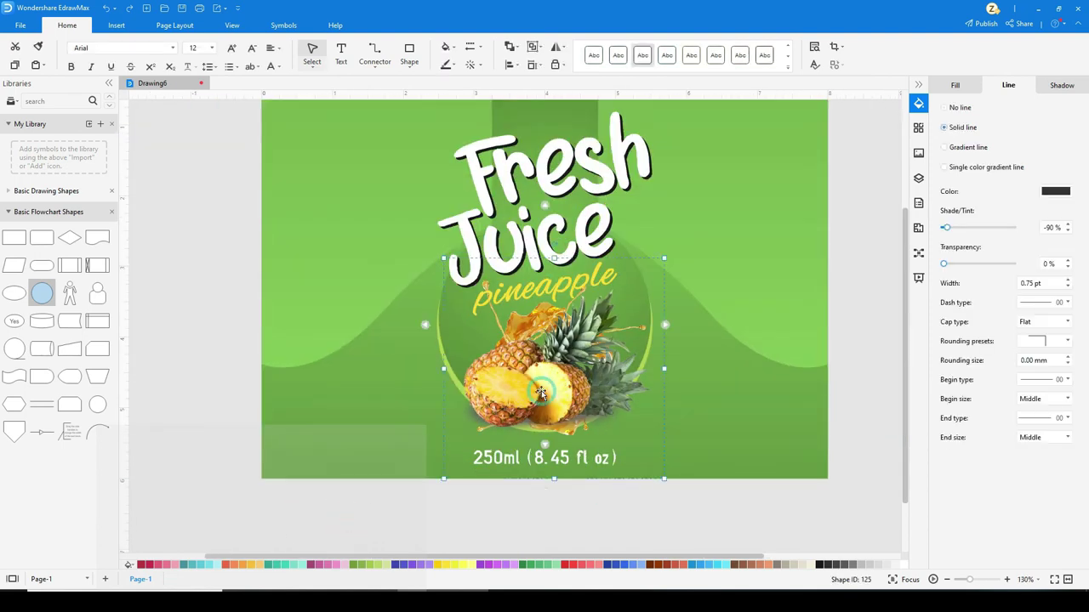
pyautogui.scroll(-1, 590, 522)
# - Add a circle at the top of the label and place the 'logo' text inside it
pyautogui.click(41, 294)
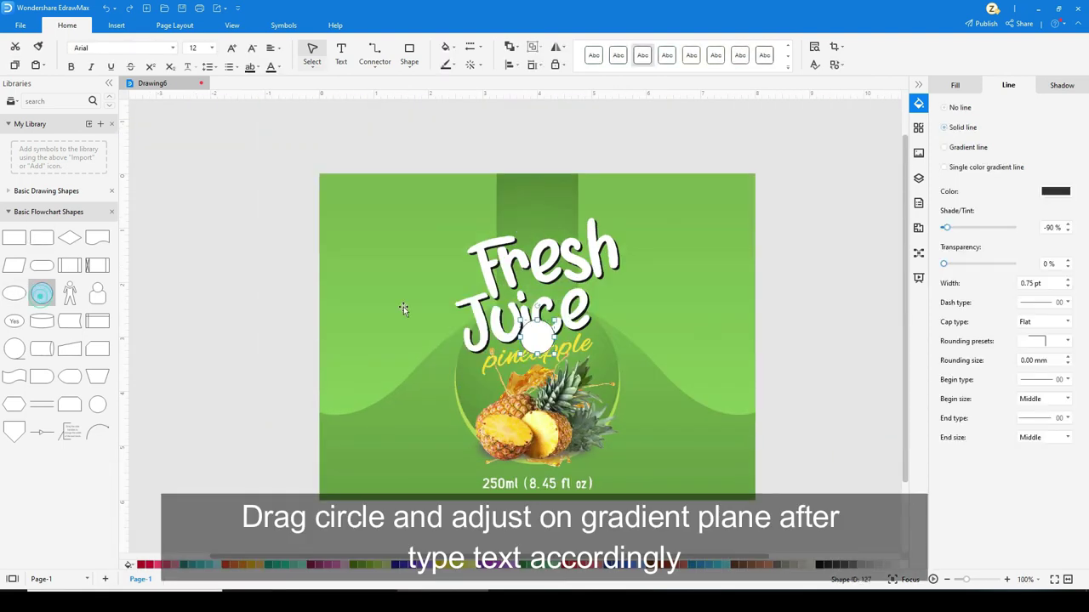
pyautogui.moveTo(533, 207); pyautogui.dragTo(533, 202)
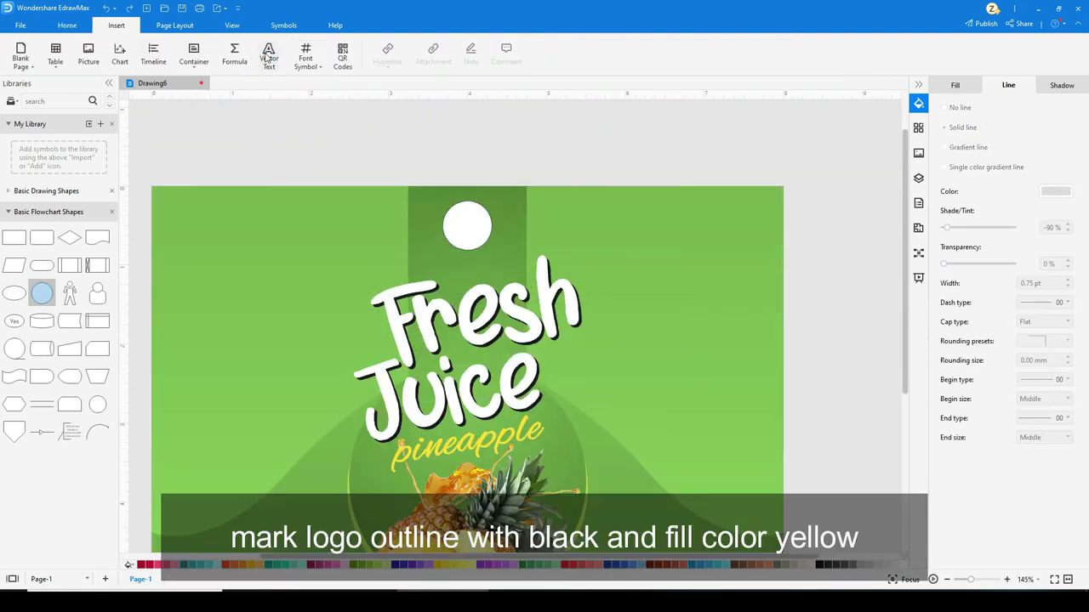
pyautogui.click(593, 385)
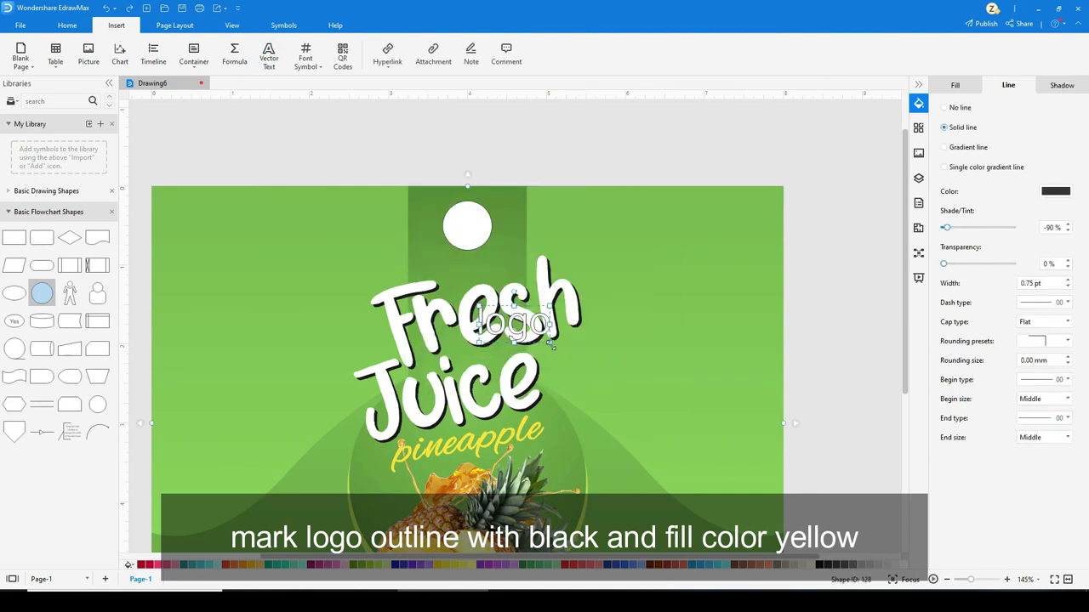
pyautogui.moveTo(521, 334)
pyautogui.mouseDown()
pyautogui.moveTo(473, 239)
pyautogui.moveTo(454, 231)
pyautogui.moveTo(478, 241)
pyautogui.mouseUp()
pyautogui.scroll(5, 473, 239)
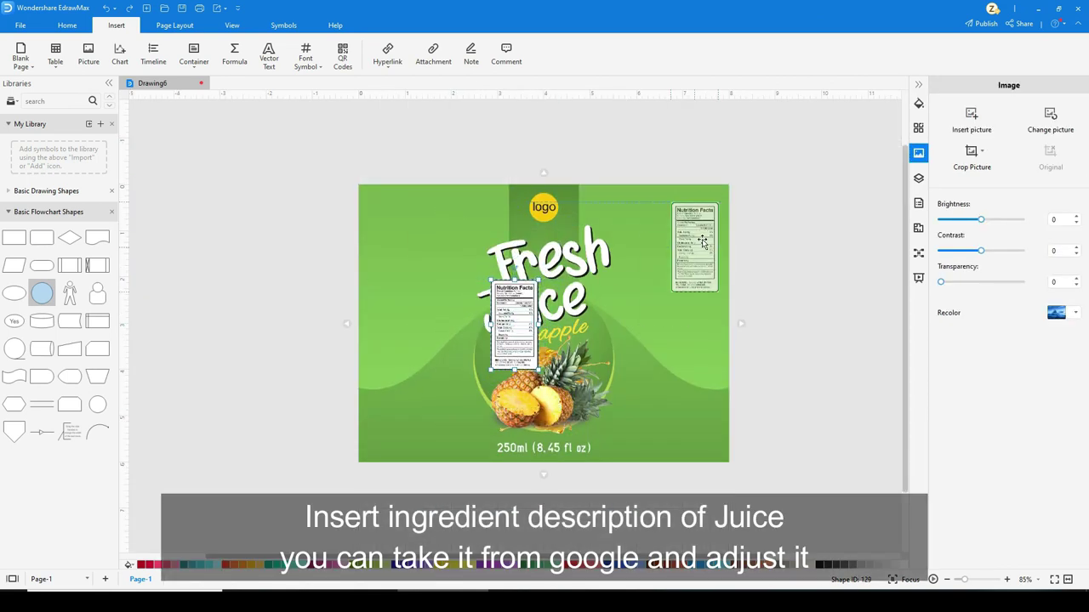
# - Move the Nutrition Facts panel to the label's top-right corner and enlarge it
pyautogui.moveTo(703, 242); pyautogui.dragTo(699, 247)
pyautogui.moveTo(666, 293); pyautogui.dragTo(647, 339)
pyautogui.click(811, 304)
pyautogui.scroll(-3, 739, 358)
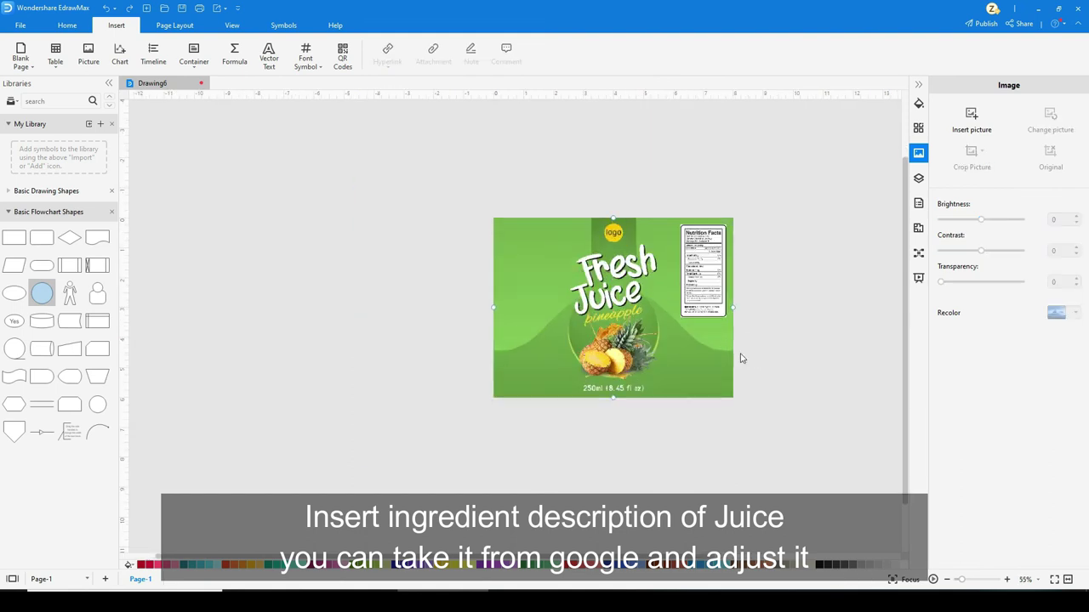